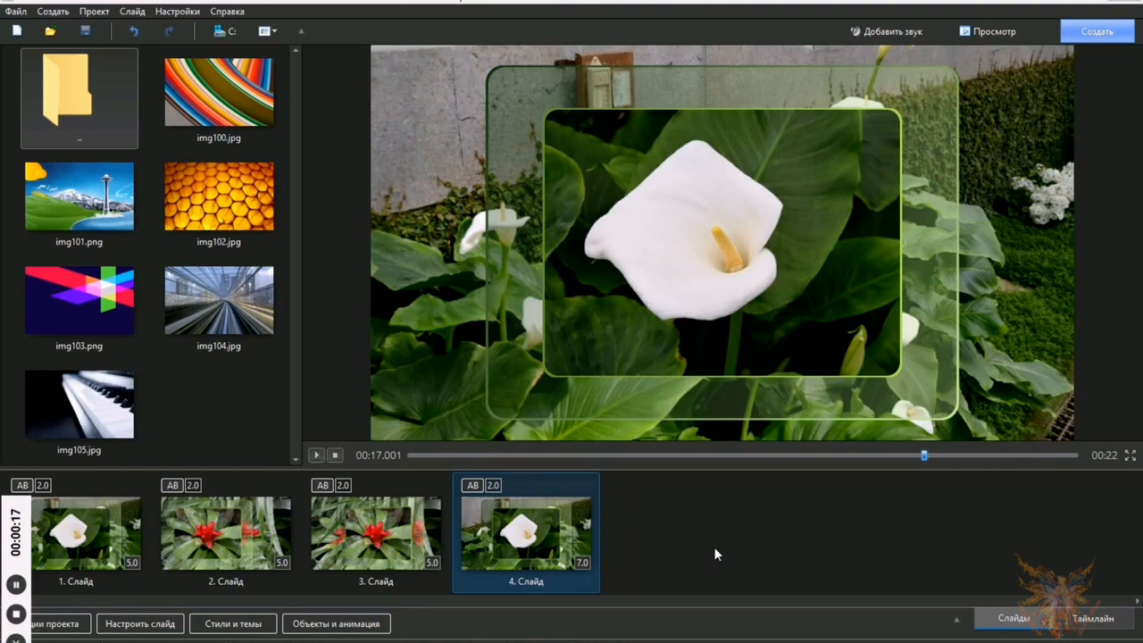
Step: Copy slide 4 and paste the duplicate at the end of the slide list
right_click(541, 535)
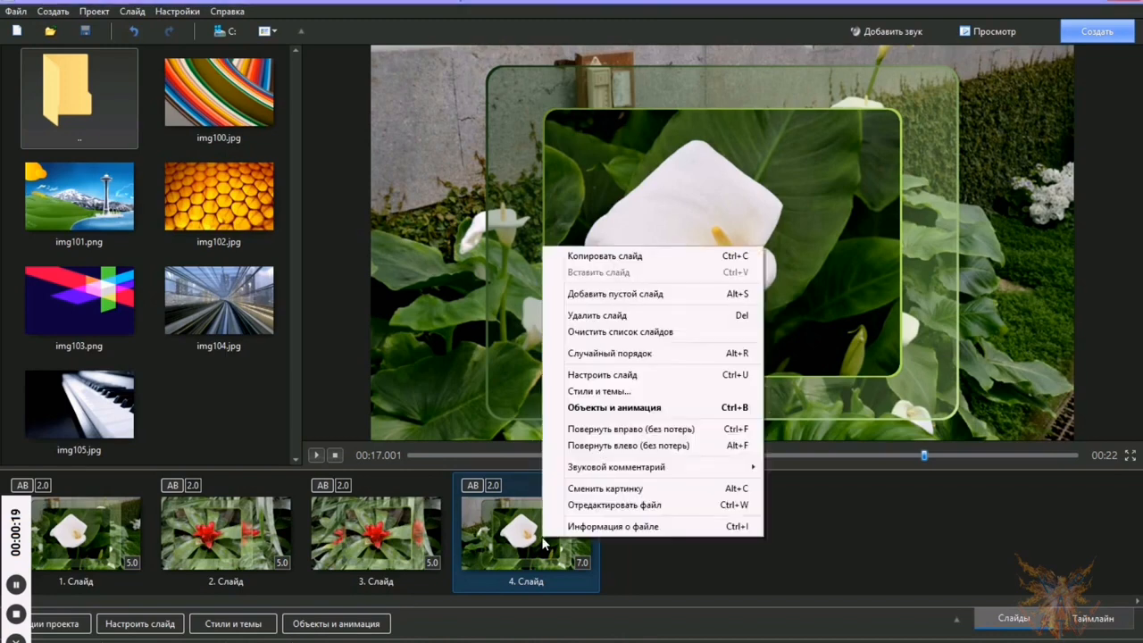
click(606, 257)
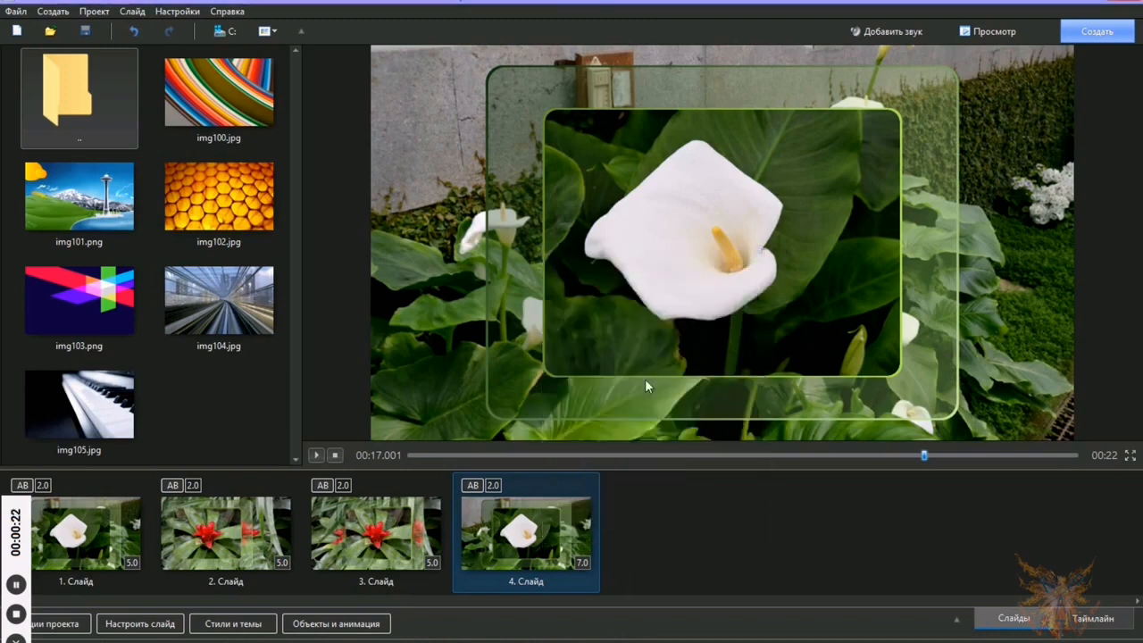
right_click(661, 535)
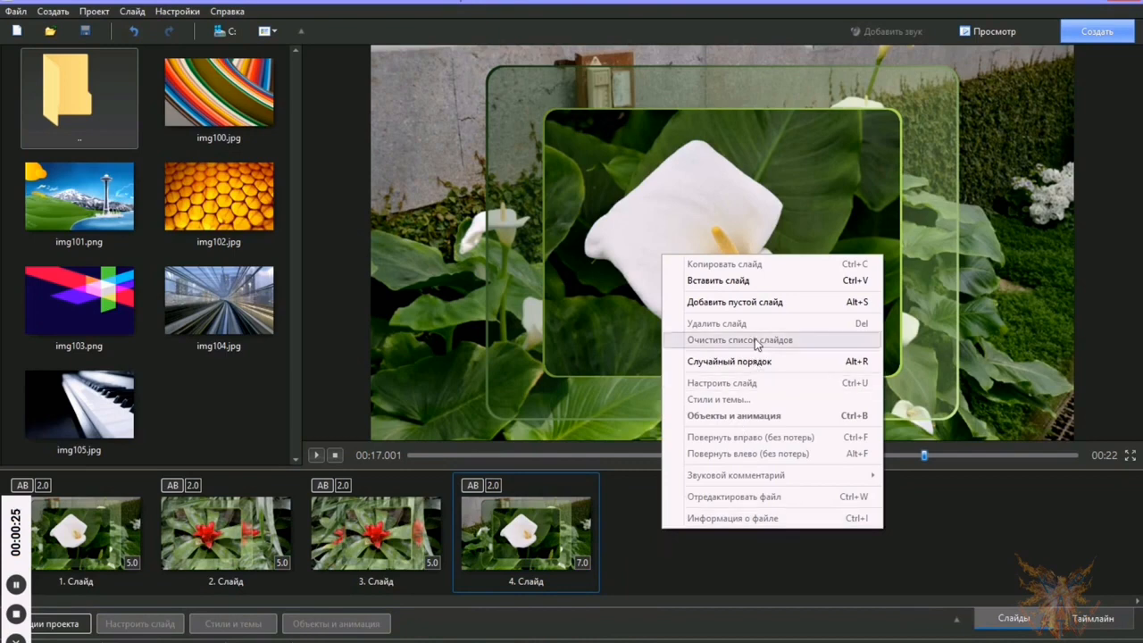
click(758, 282)
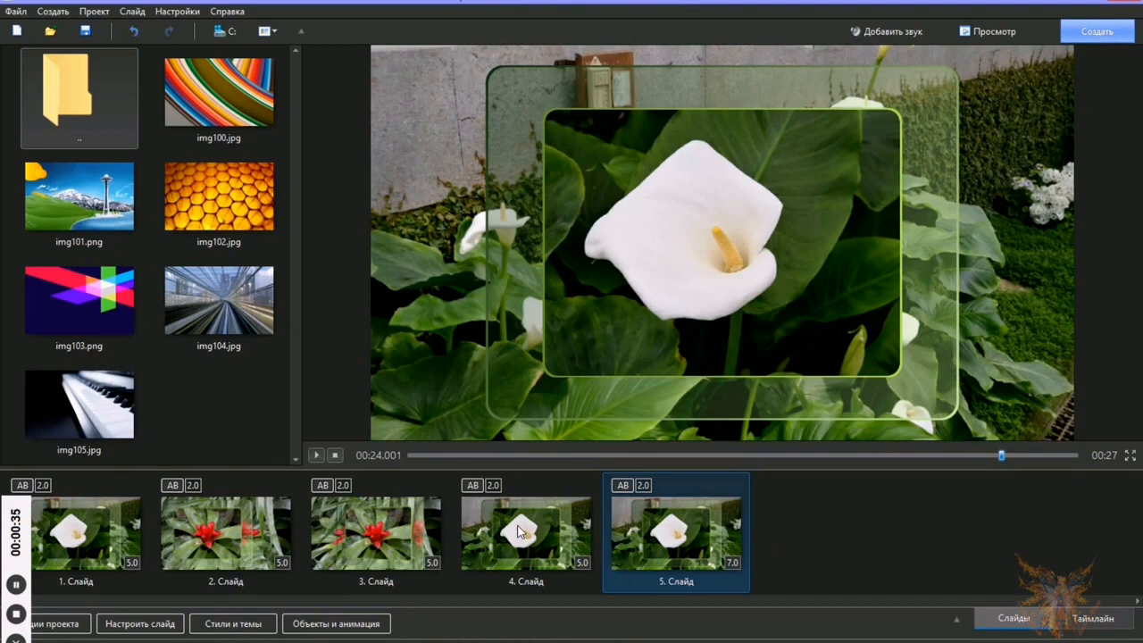
Step: Open the new slide's objects and animation and add picture DSC_0953 to the mask contents of "рамка"
click(330, 623)
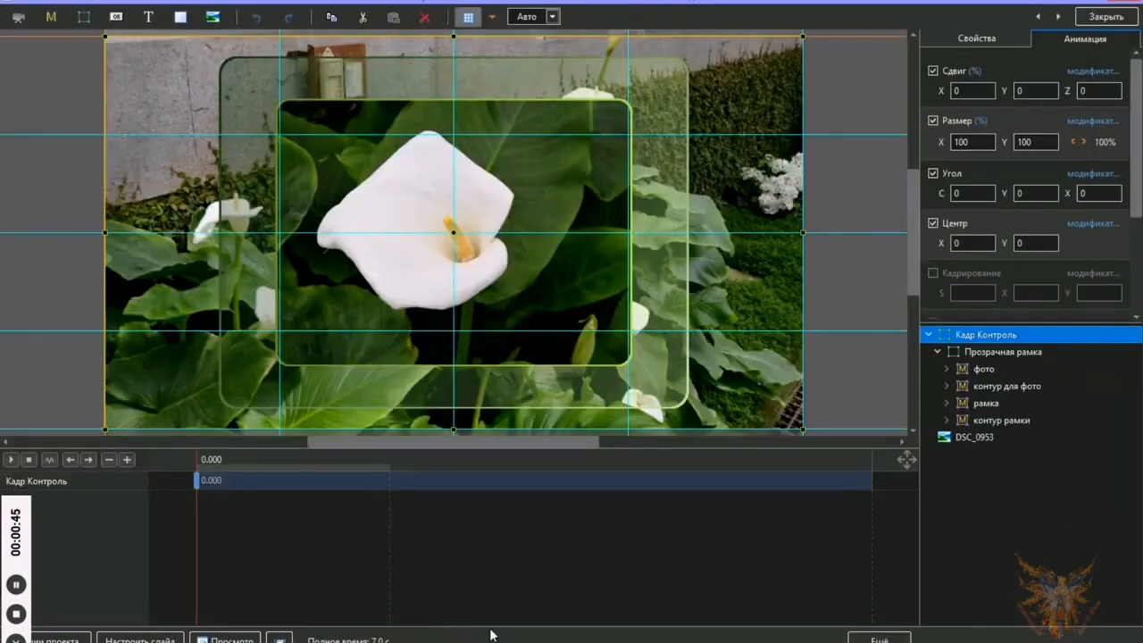
click(986, 404)
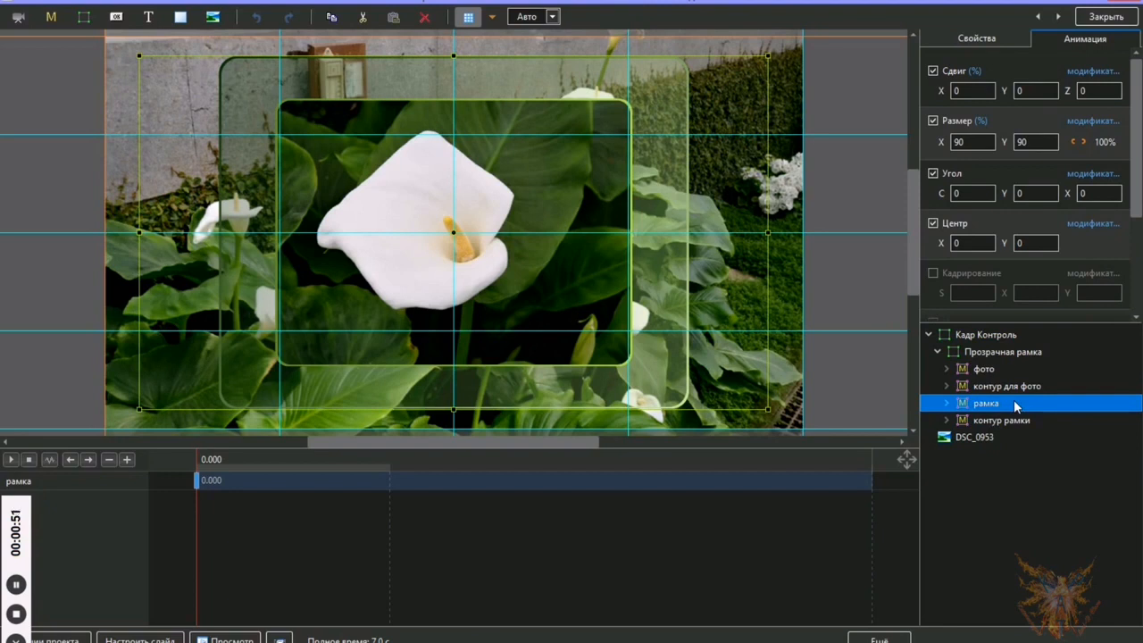
click(947, 404)
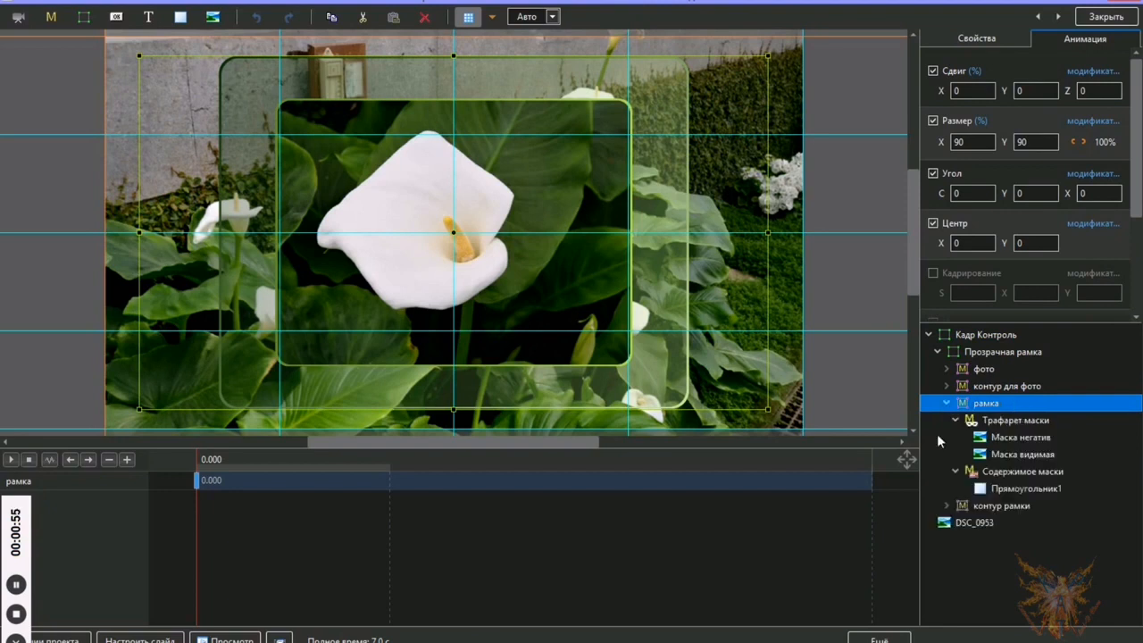
click(1011, 478)
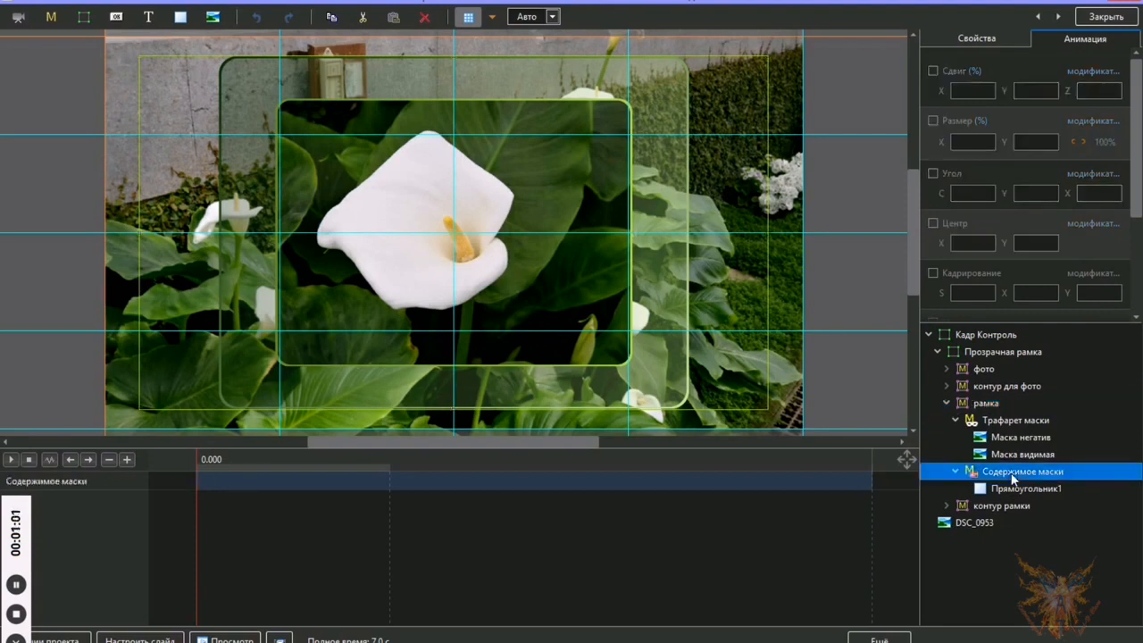
right_click(1011, 478)
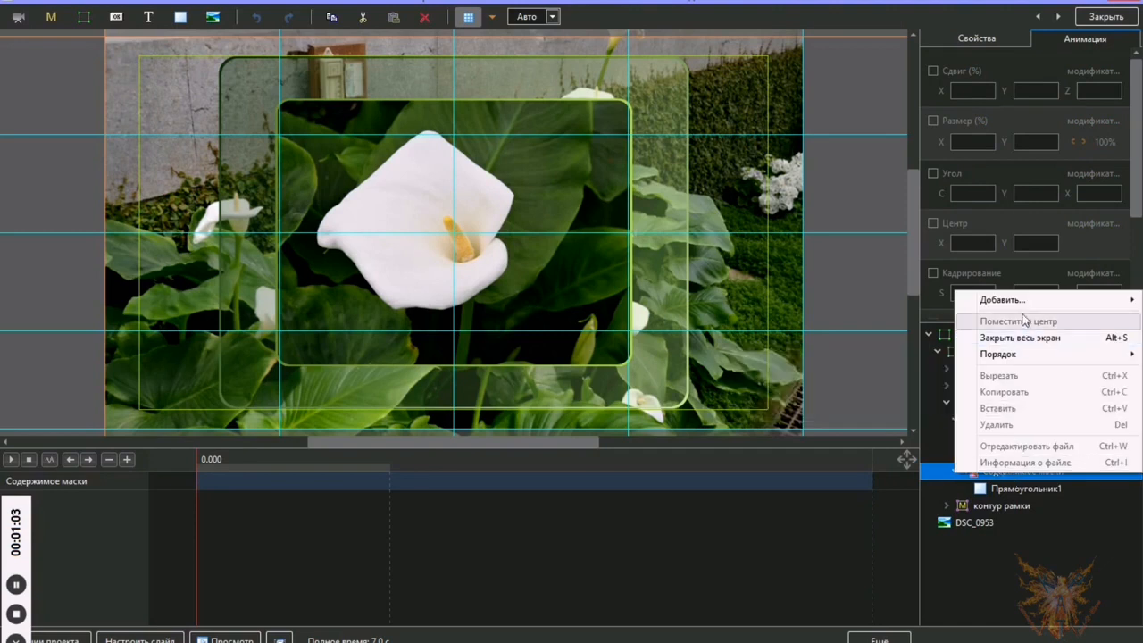
mouse_move(1024, 304)
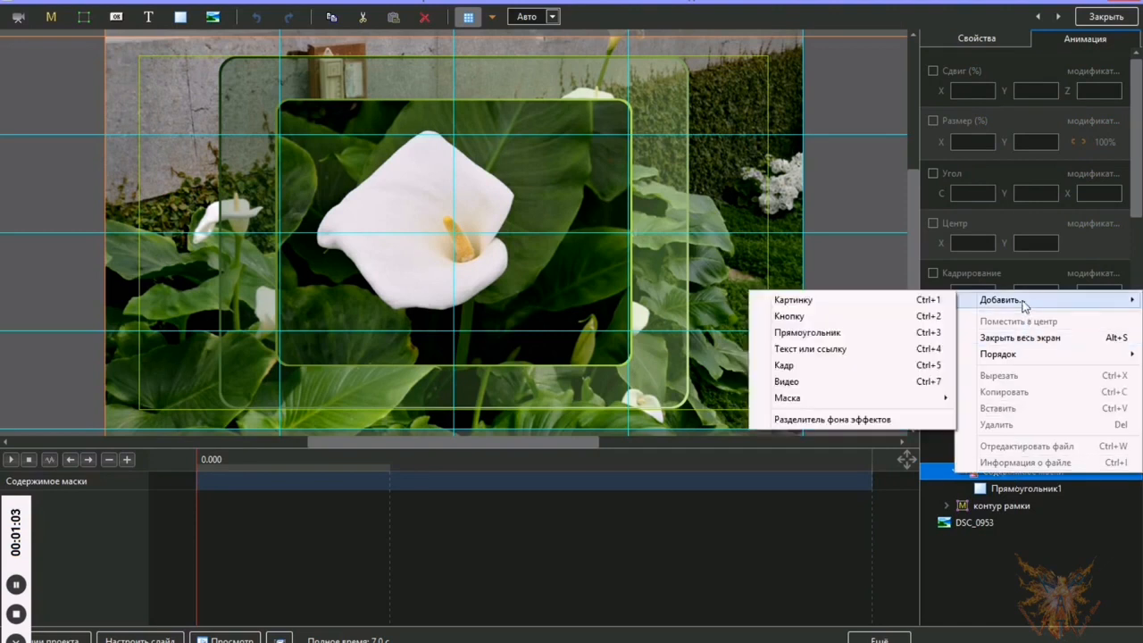
click(835, 302)
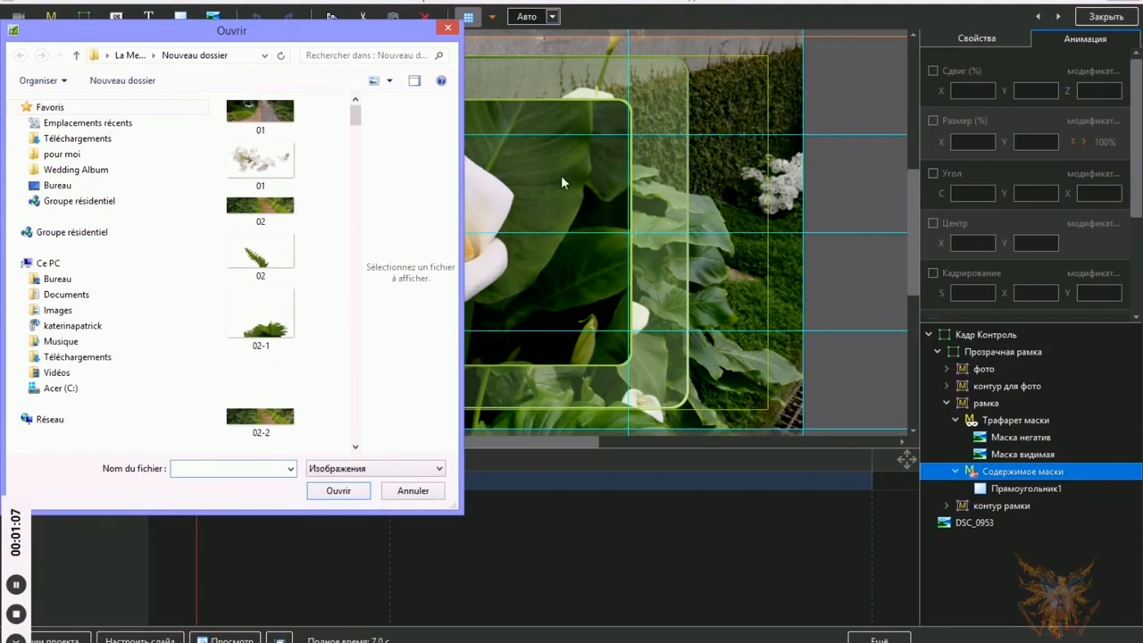
drag(353, 125, 356, 260)
click(260, 252)
click(339, 491)
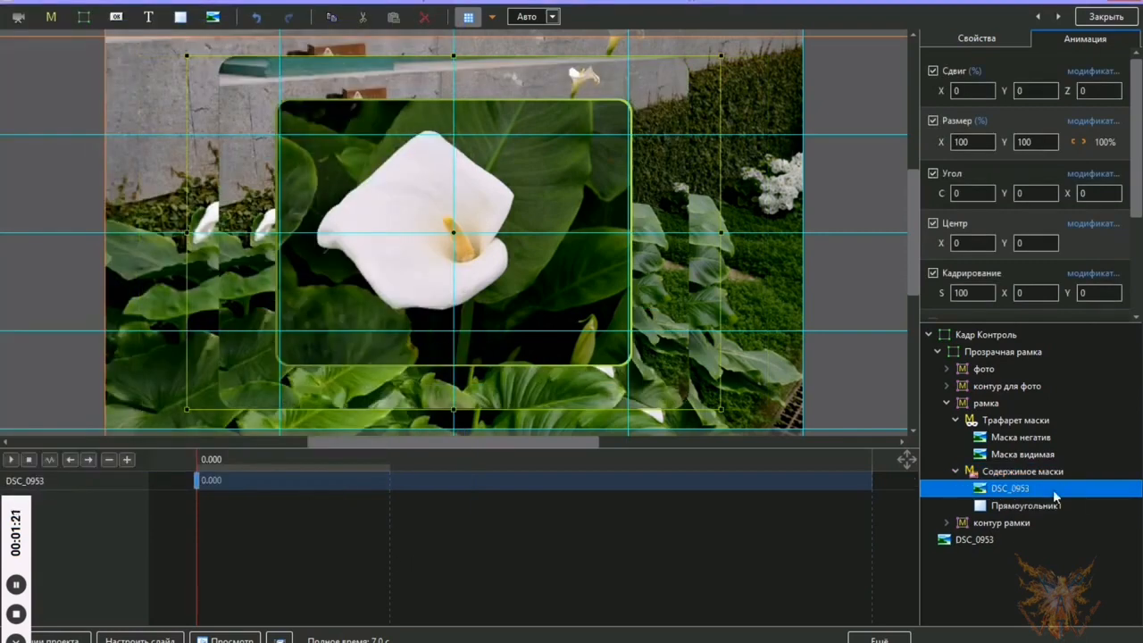
Step: Move the DSC_0953 picture one level down, below "Прямоугольник1" in the frame's mask contents
right_click(1019, 492)
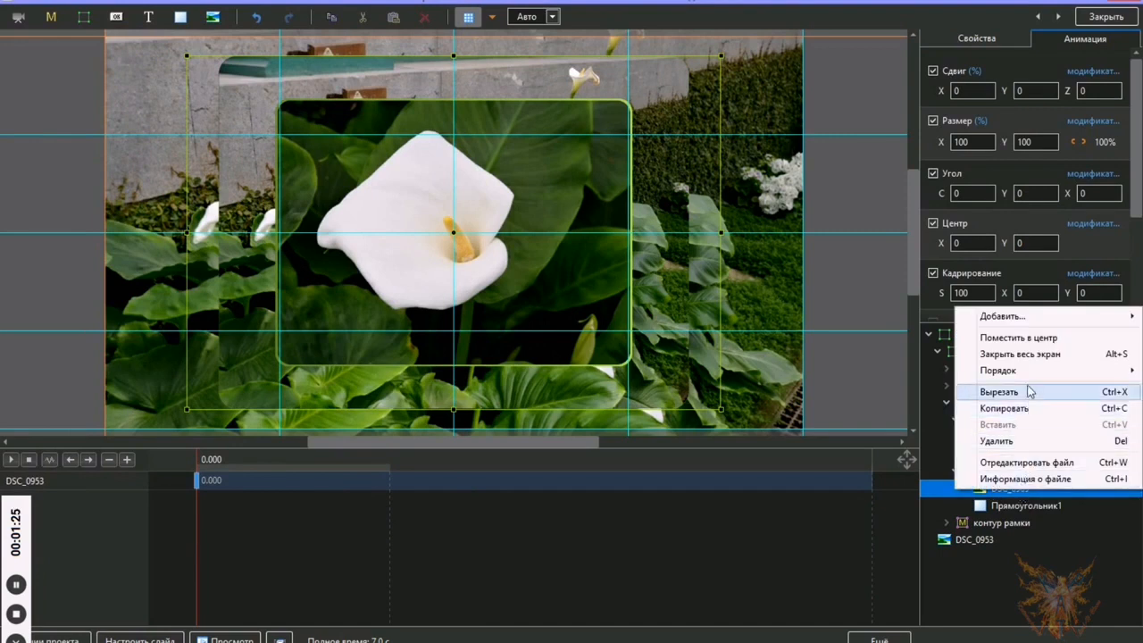
mouse_move(1027, 375)
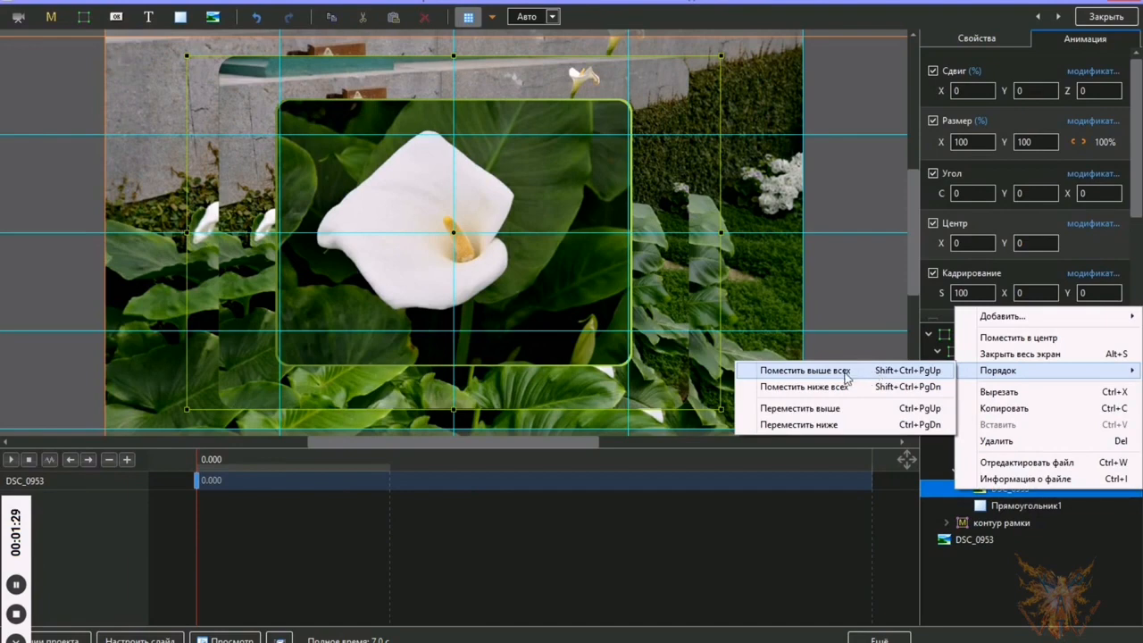
click(808, 428)
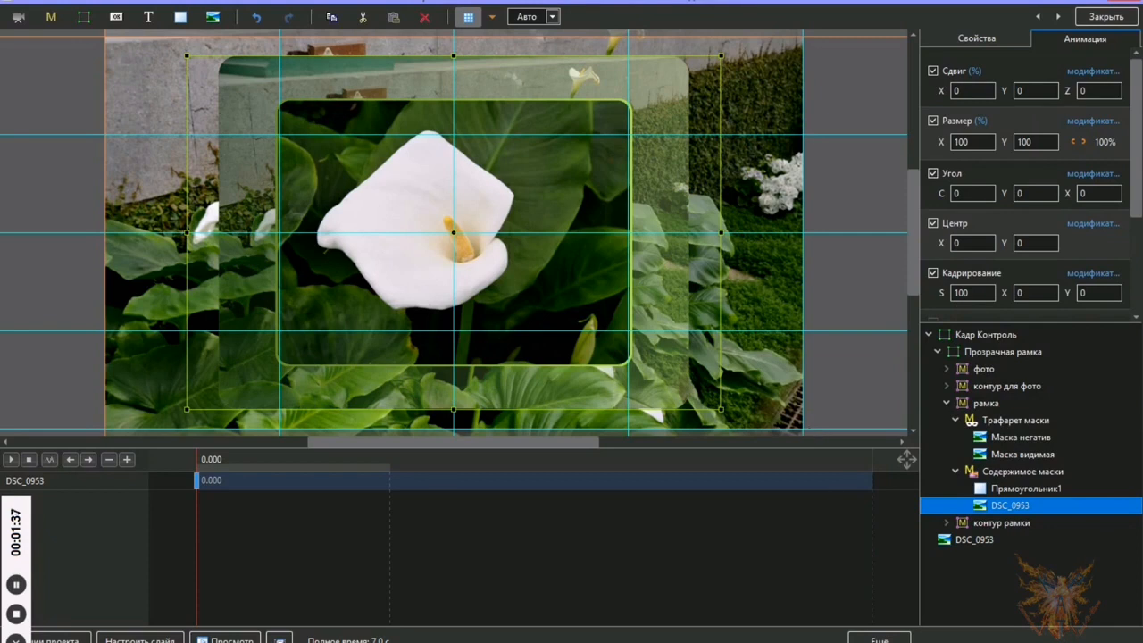
Step: Set the DSC_0953 picture in the mask to a size of 450% and an opacity of 65
click(977, 147)
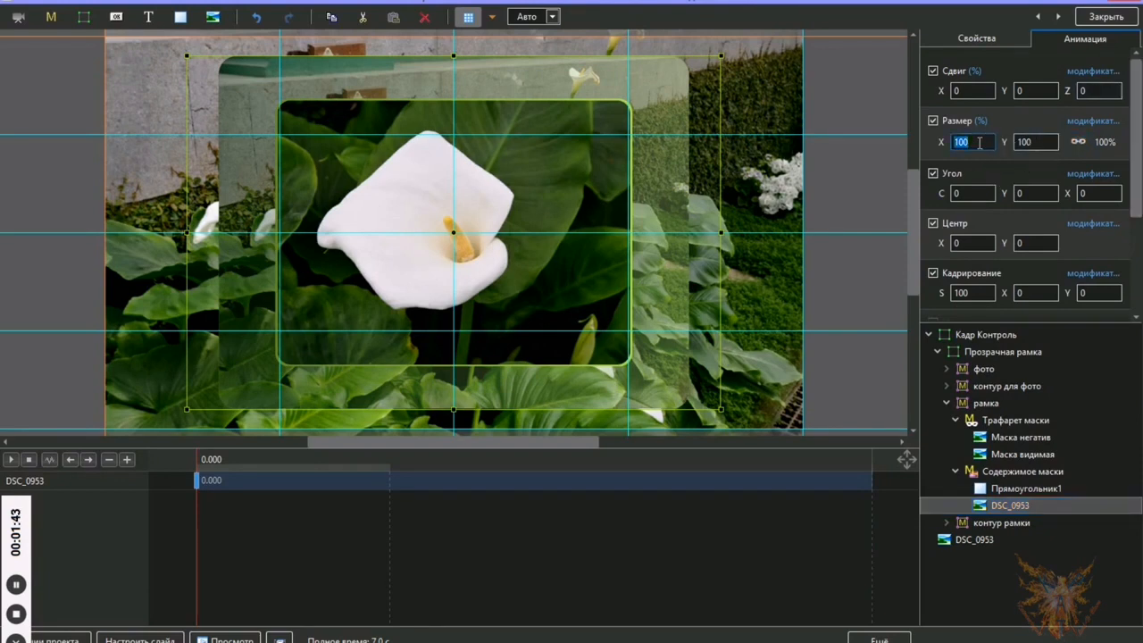
text(450)
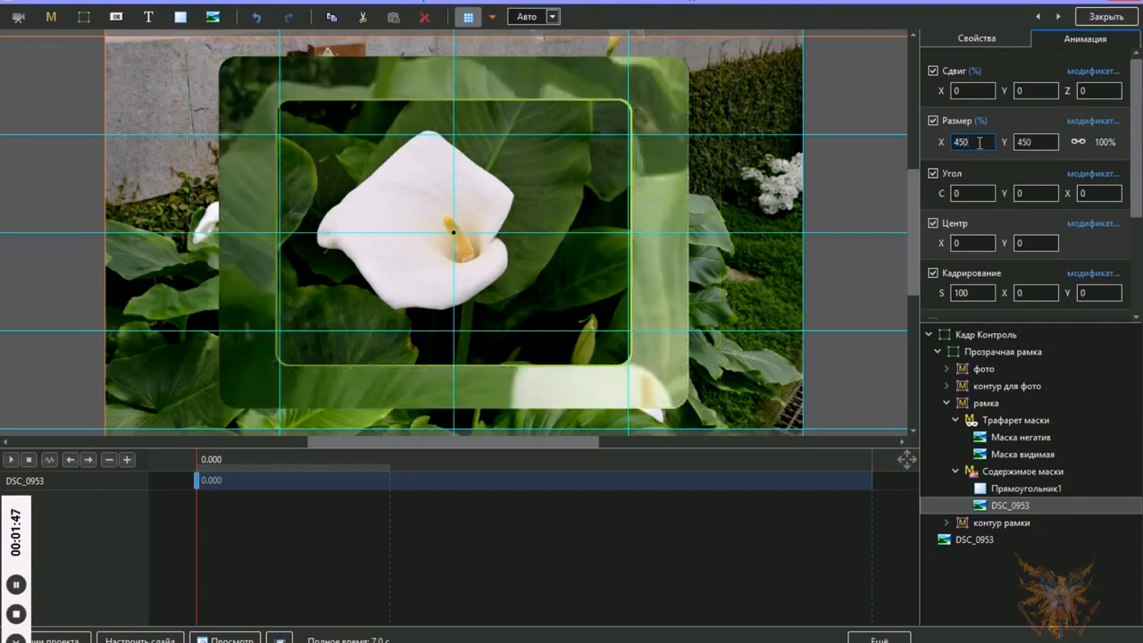
drag(1136, 110, 1135, 186)
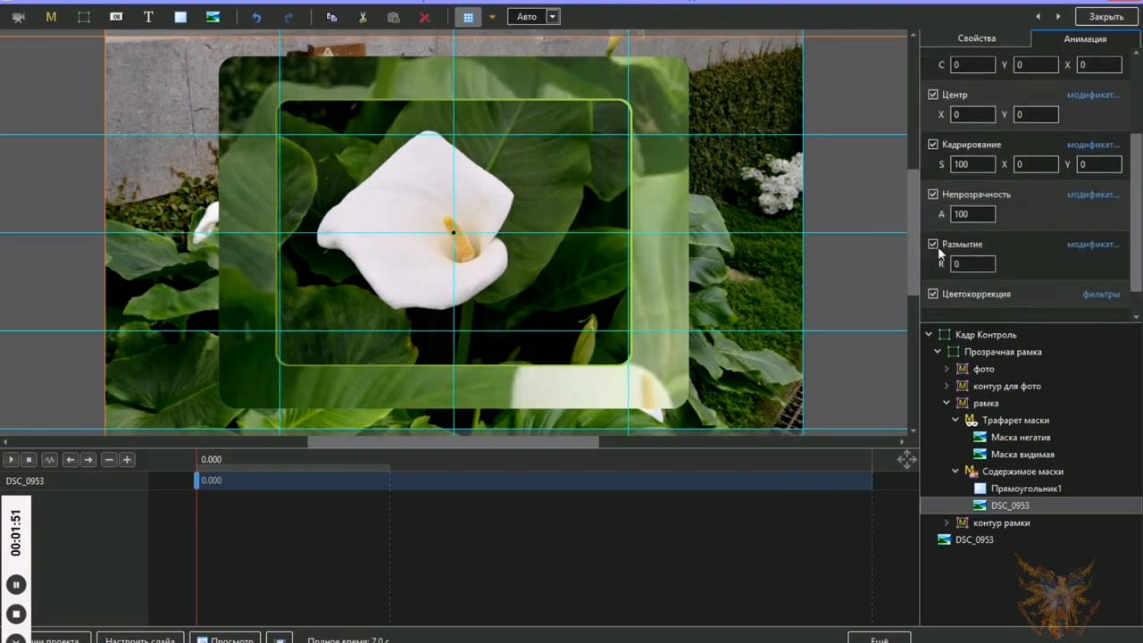
double_click(966, 214)
text(65)
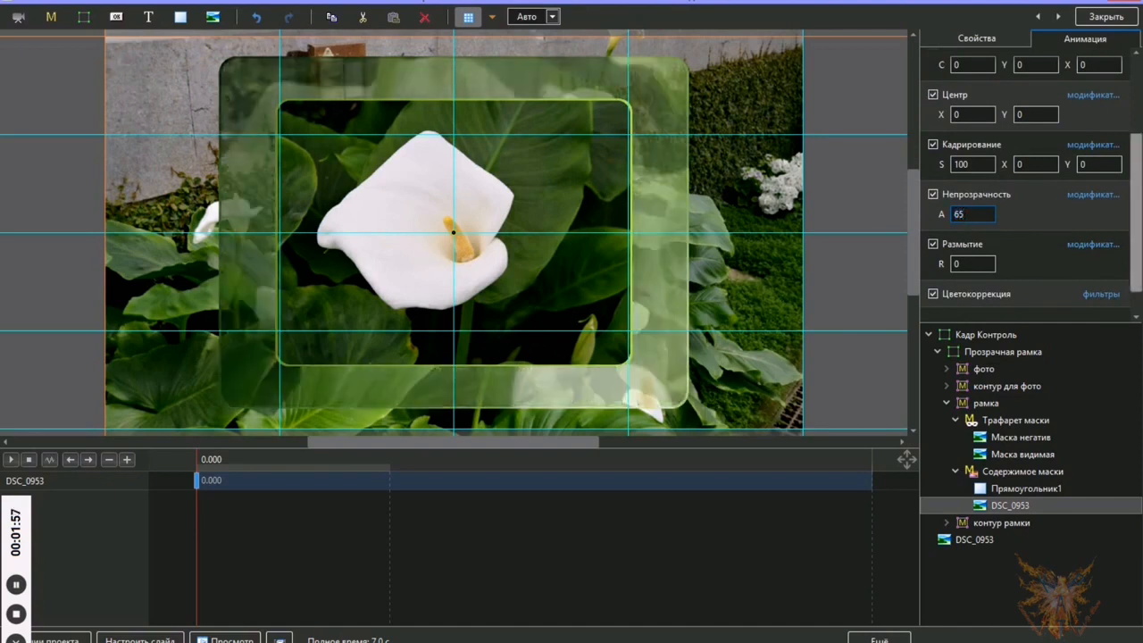
Step: Set the mask picture's Z shift to 1000 and move the timeline playhead to about 1.733
drag(1137, 153, 1136, 77)
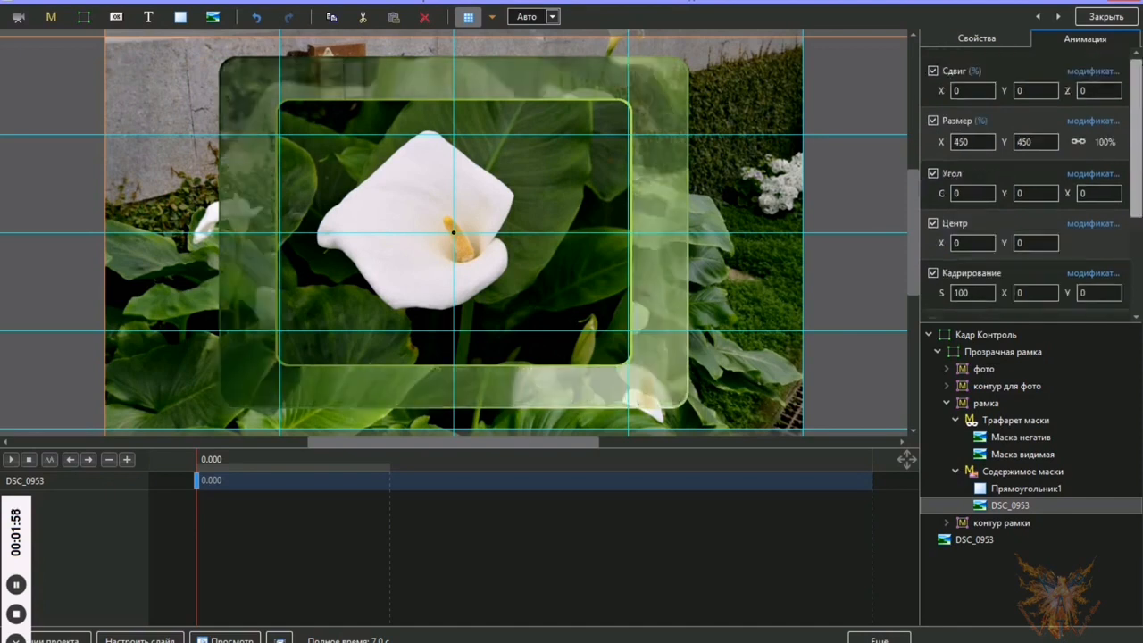
click(1092, 91)
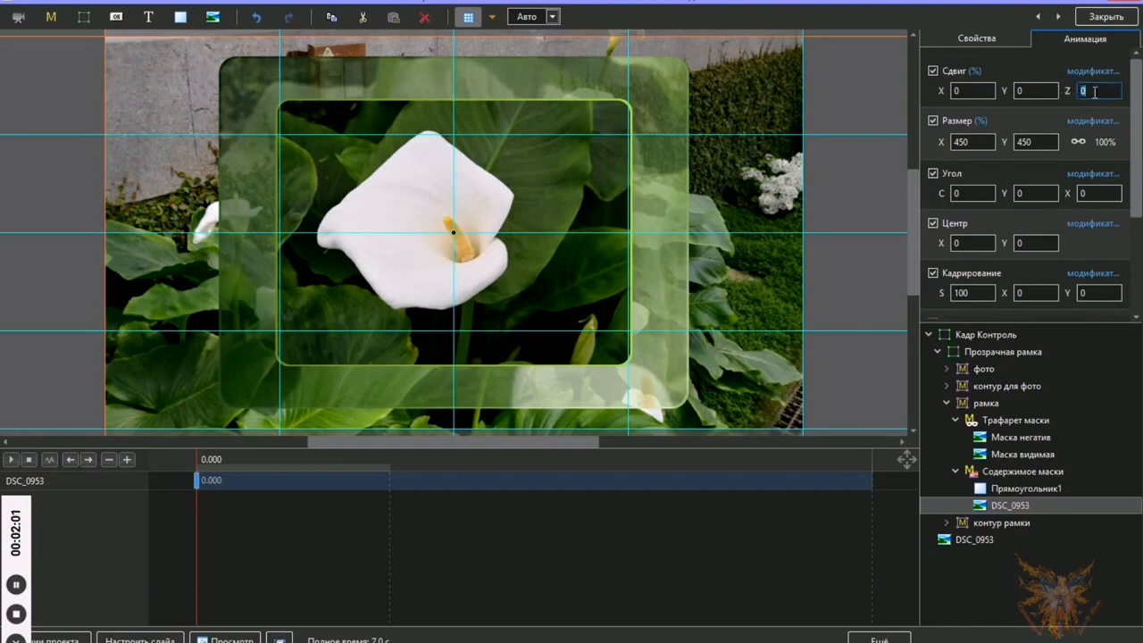
text(1000)
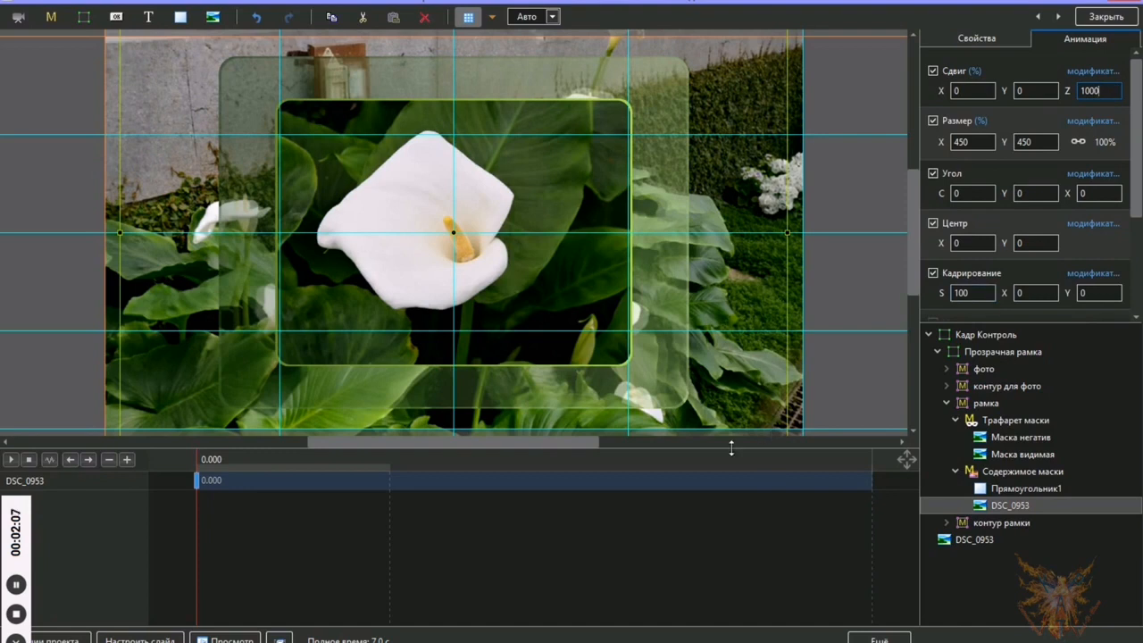
drag(284, 538, 363, 541)
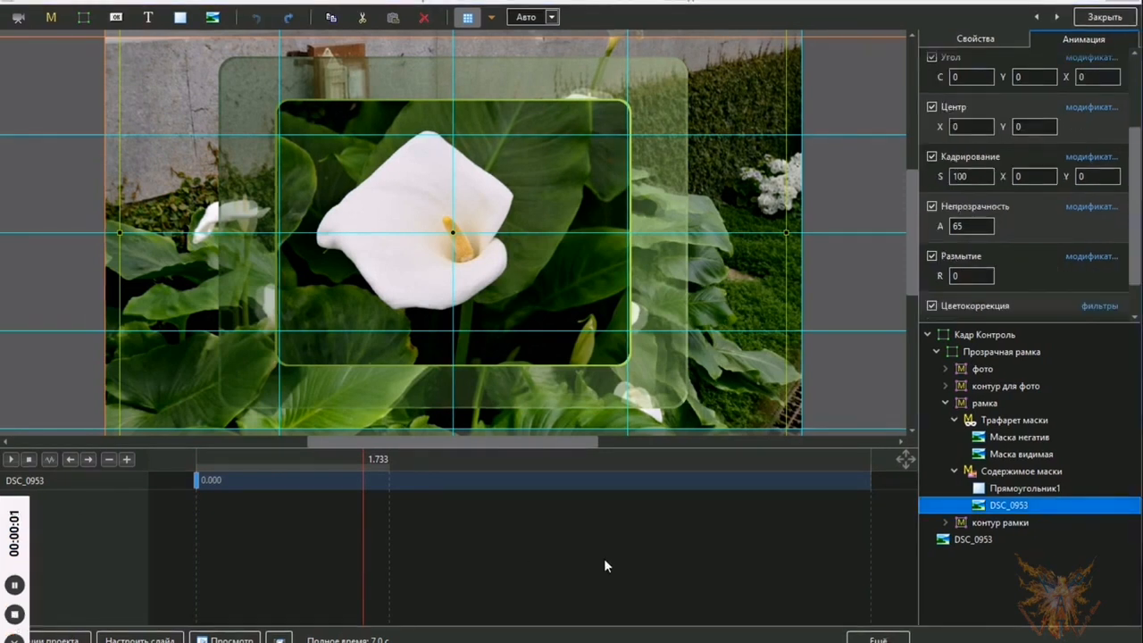
Step: Move the "контур рамки" mask one level up, above "рамка" in the object list
click(945, 404)
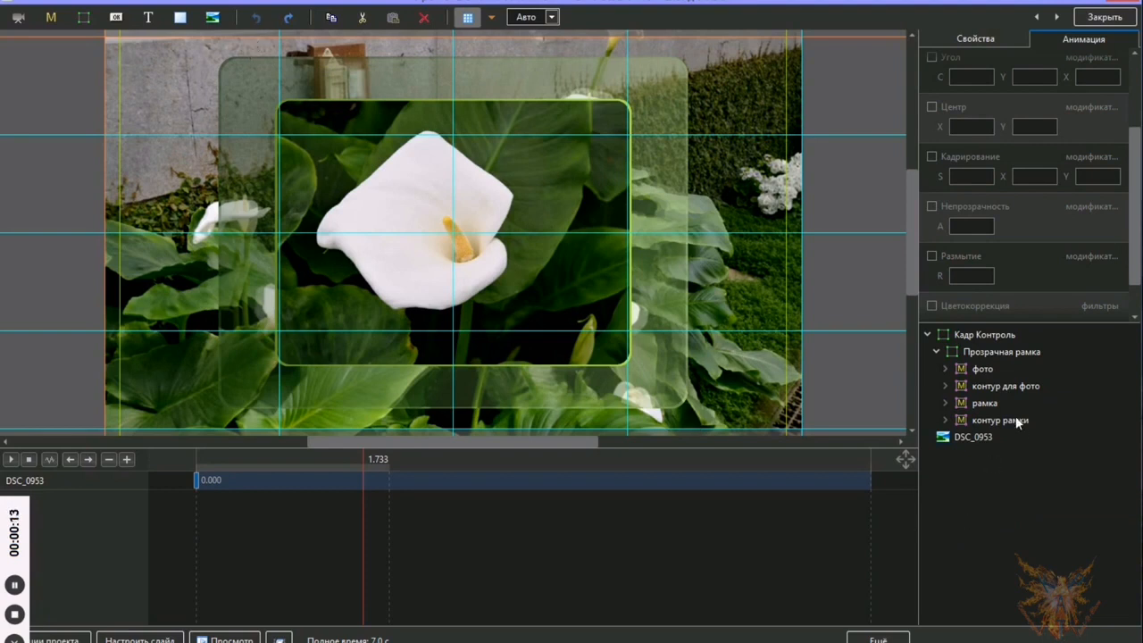
click(997, 421)
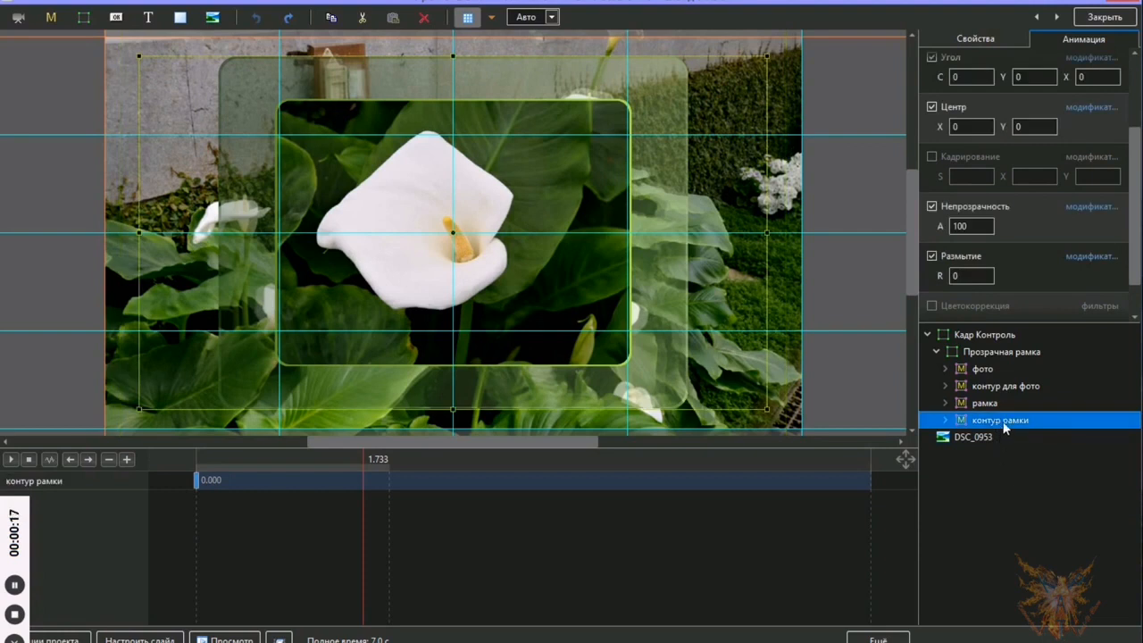
right_click(1004, 427)
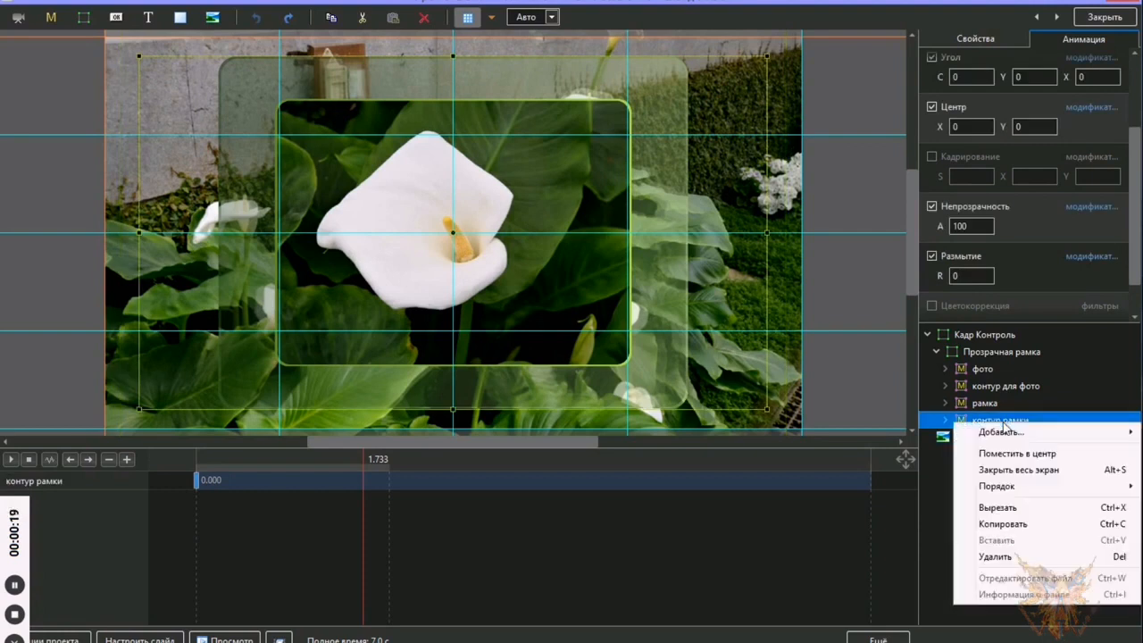
mouse_move(999, 489)
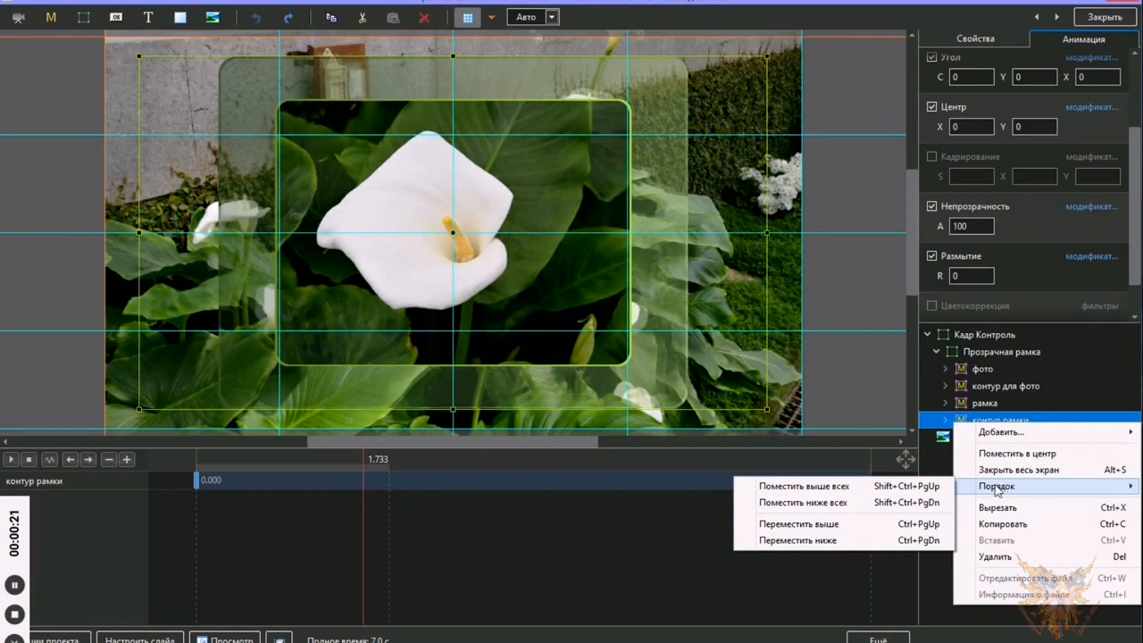
click(842, 526)
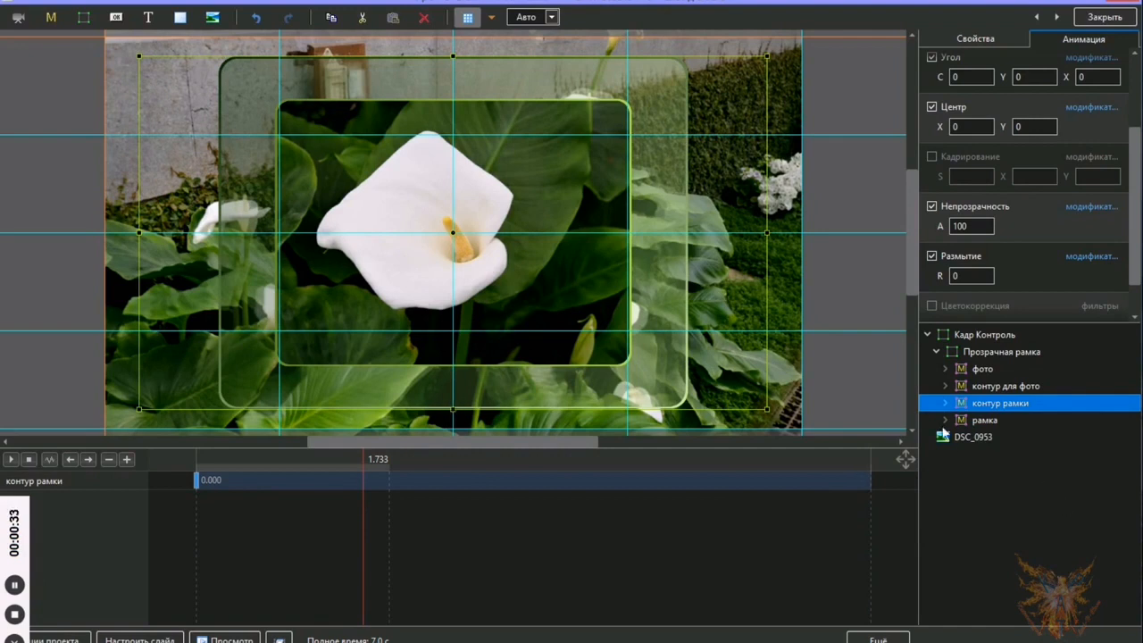
Step: Set the opacity of the DSC_0953 picture inside the "рамка" mask to 60
click(997, 421)
click(944, 421)
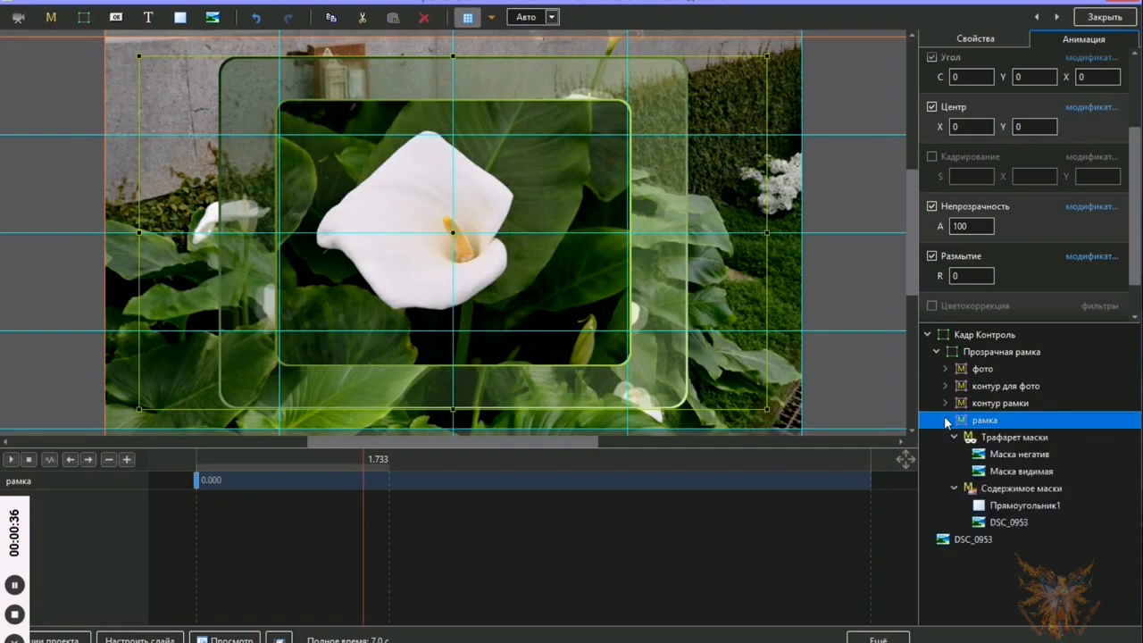
click(1005, 523)
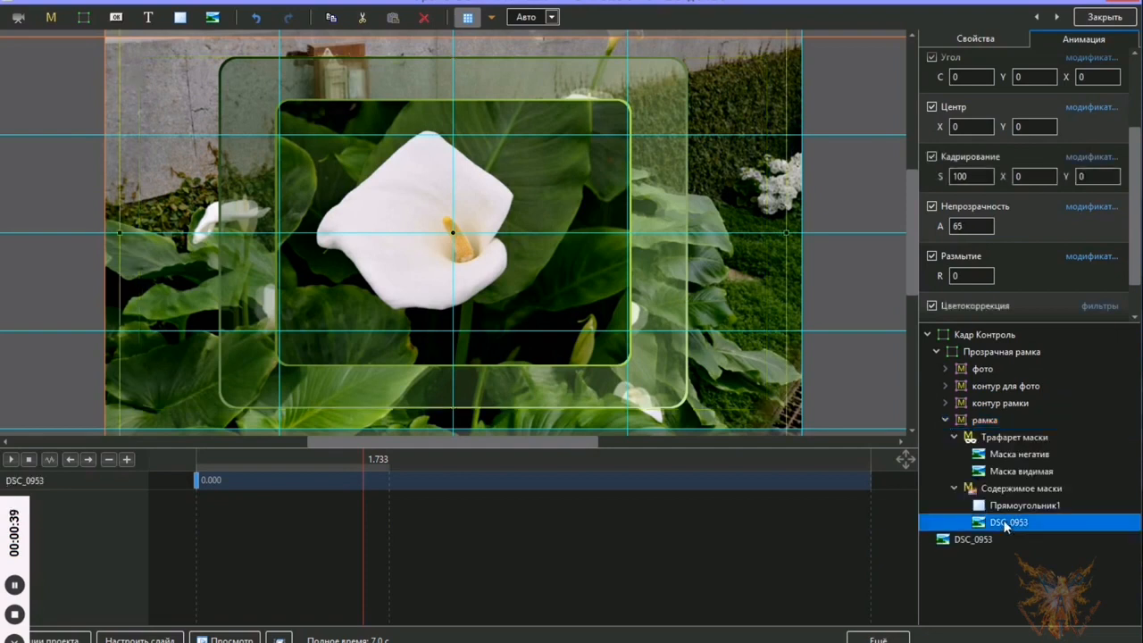
click(974, 227)
double_click(974, 226)
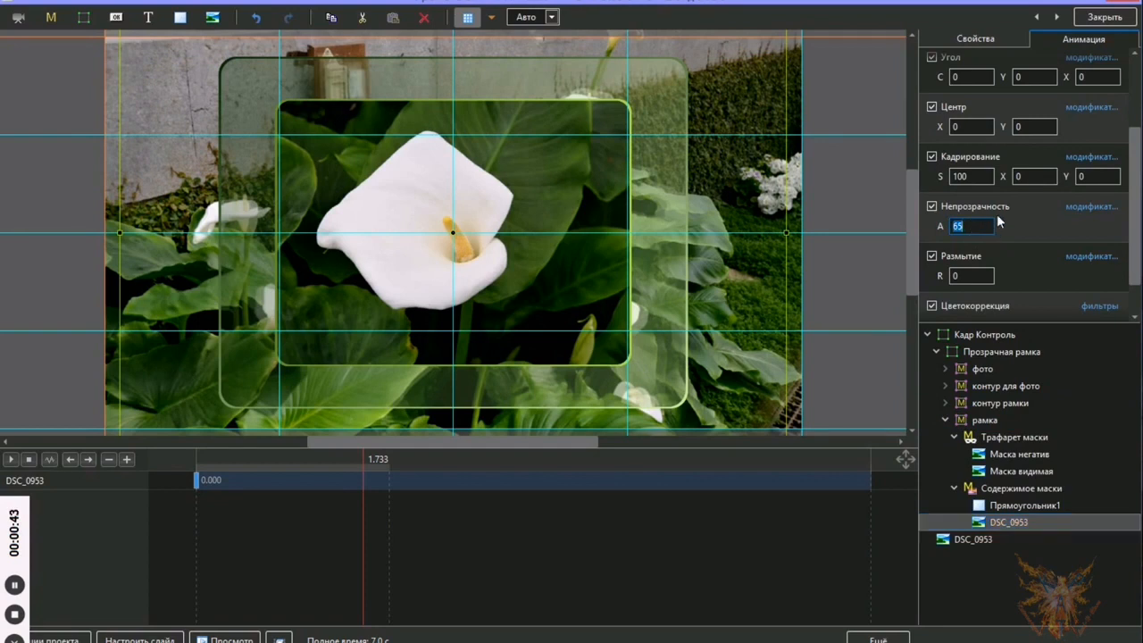
text(60)
click(945, 421)
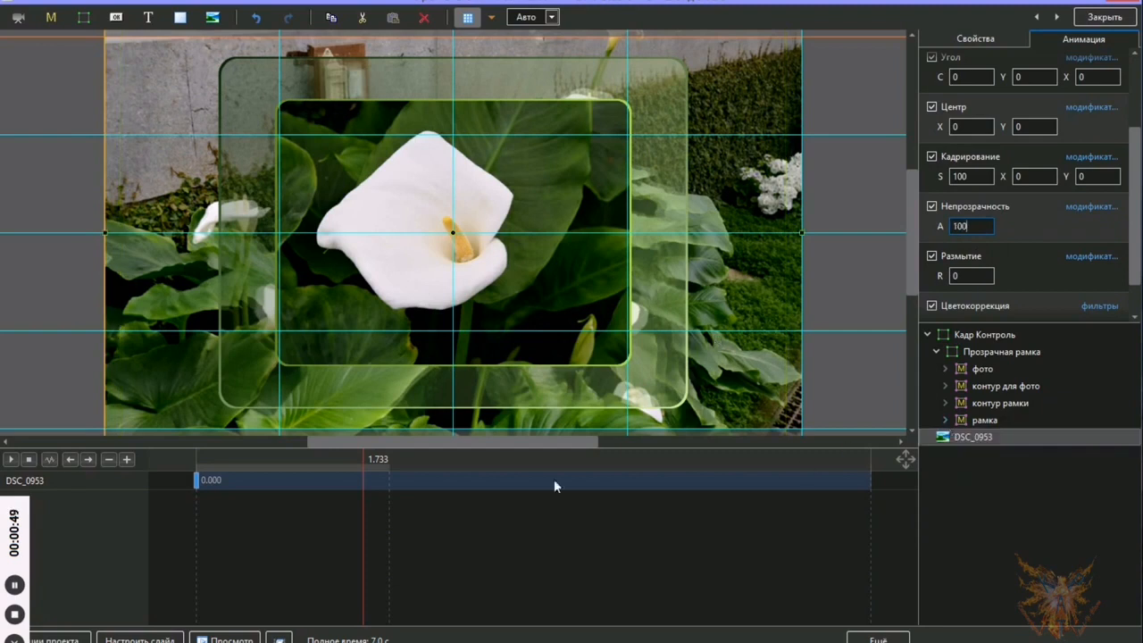
click(14, 616)
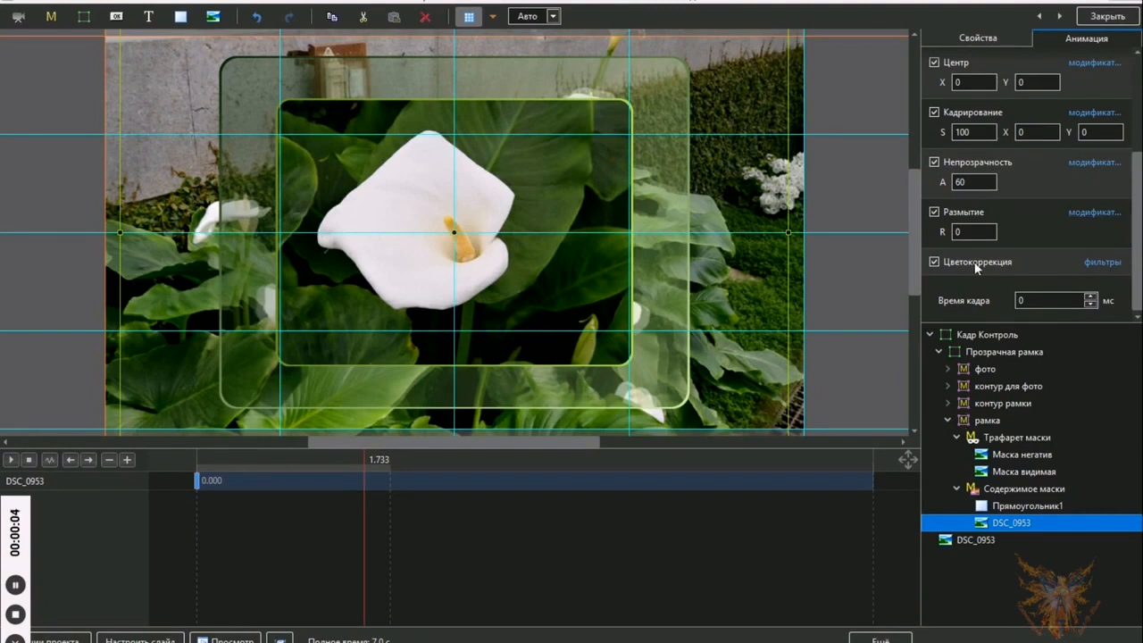
Step: Add a Яркость / Контраст colour filter to the DSC_0953 picture in the "рамка" mask and set its brightness to 25
click(1105, 264)
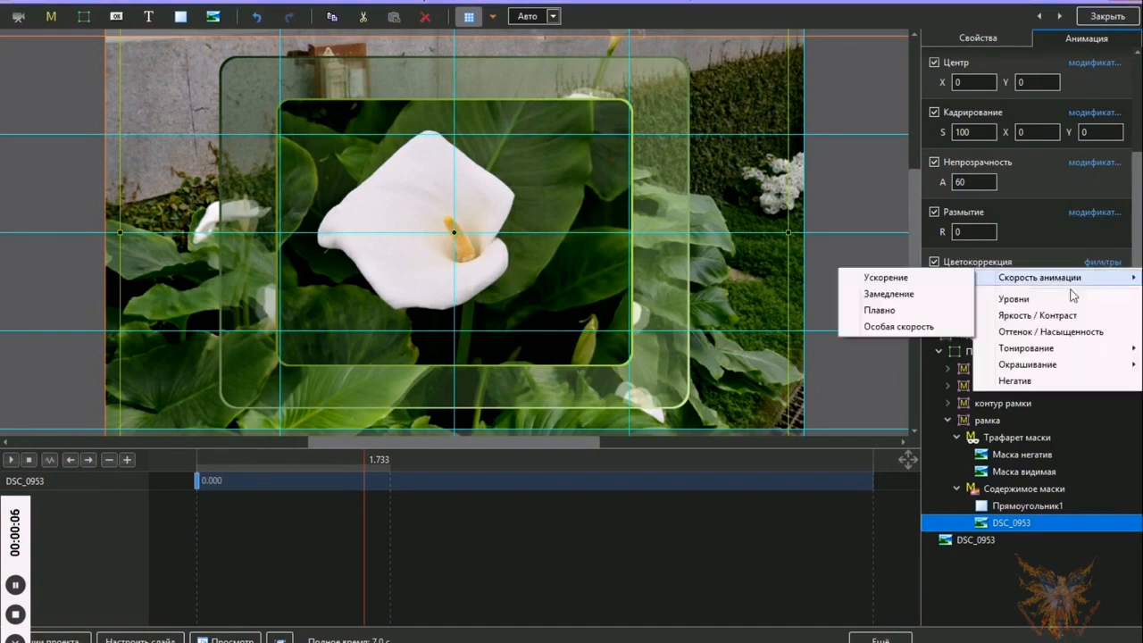
click(1062, 317)
scroll(1086, 287, down, 2)
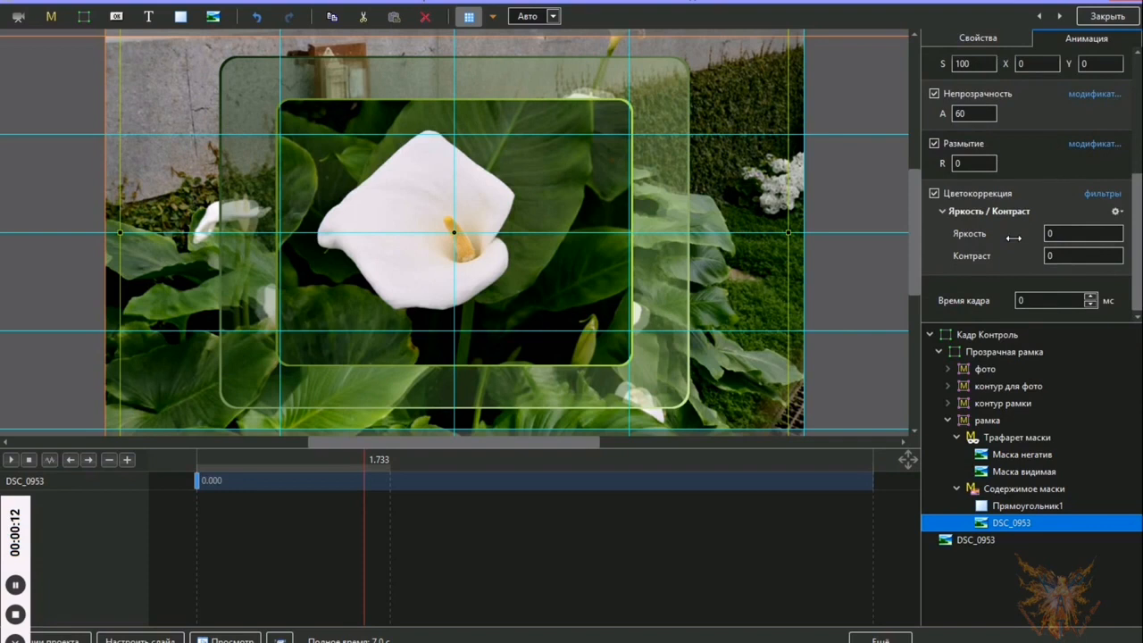
drag(1014, 238, 1032, 235)
double_click(1077, 234)
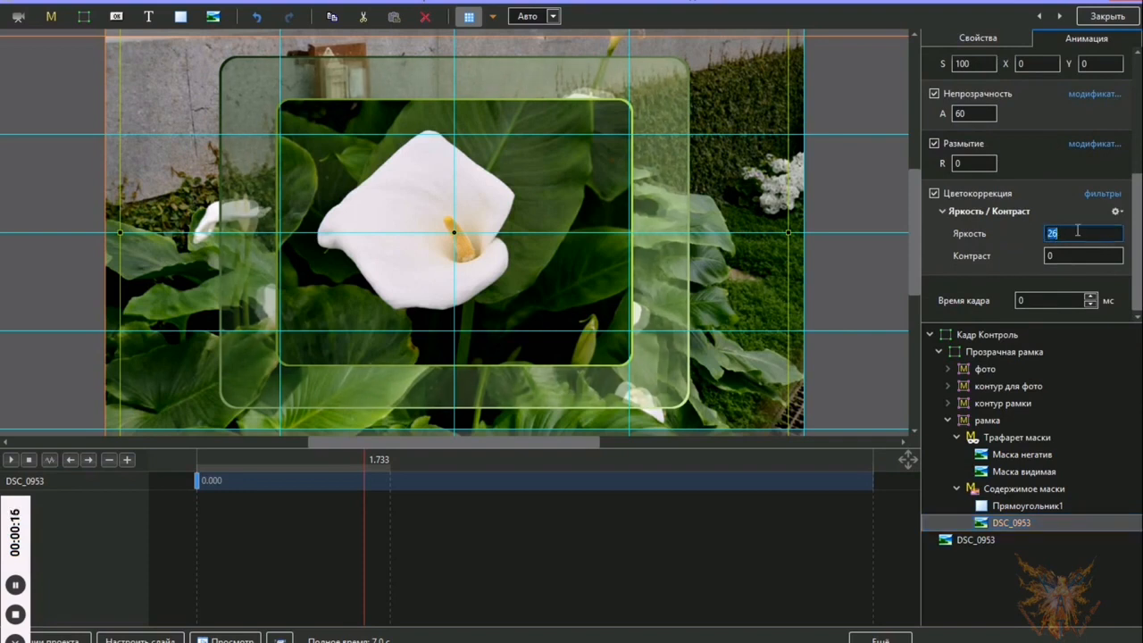
text(25)
click(1071, 255)
Step: Set the opacity of Прямоугольник1 in the "рамка" mask to 15 and collapse the mask in the object list
click(1054, 505)
click(970, 182)
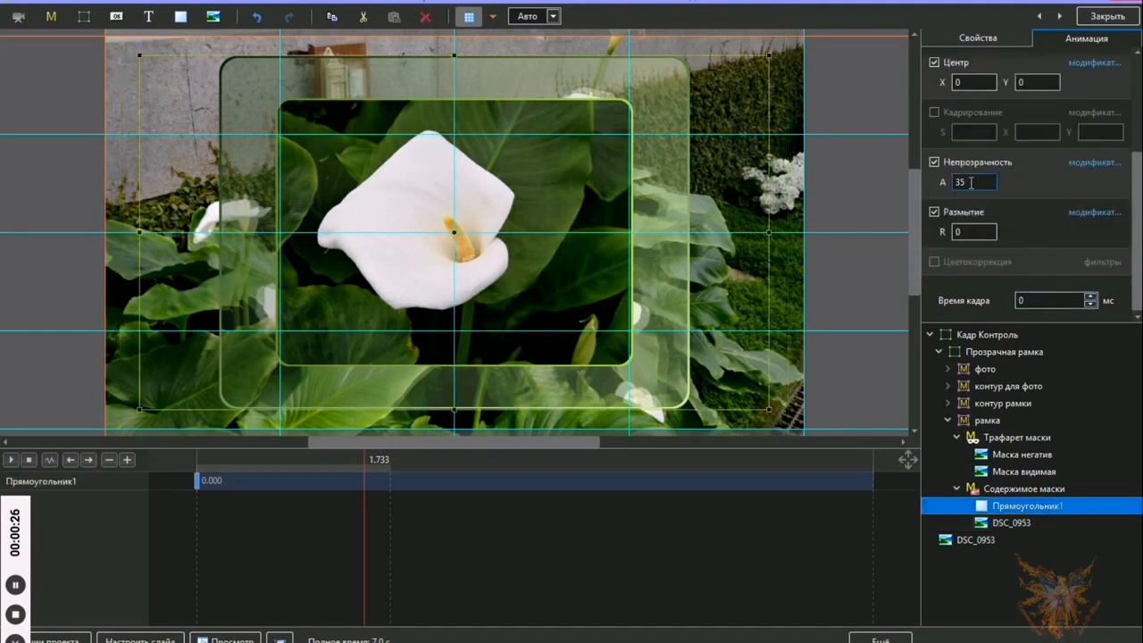
double_click(970, 182)
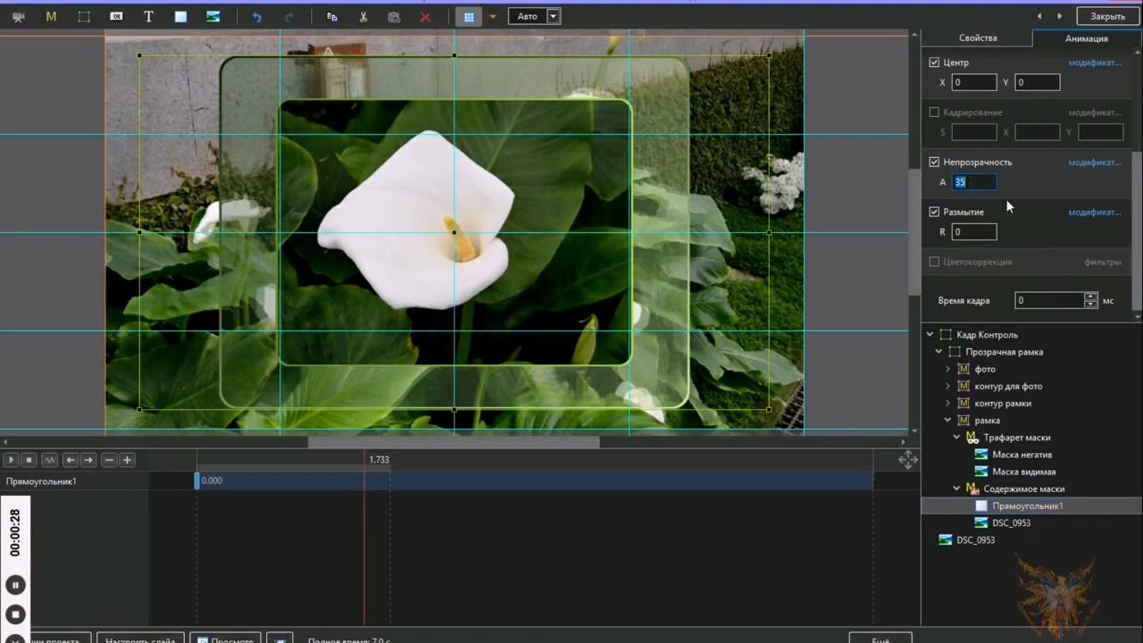
text(15)
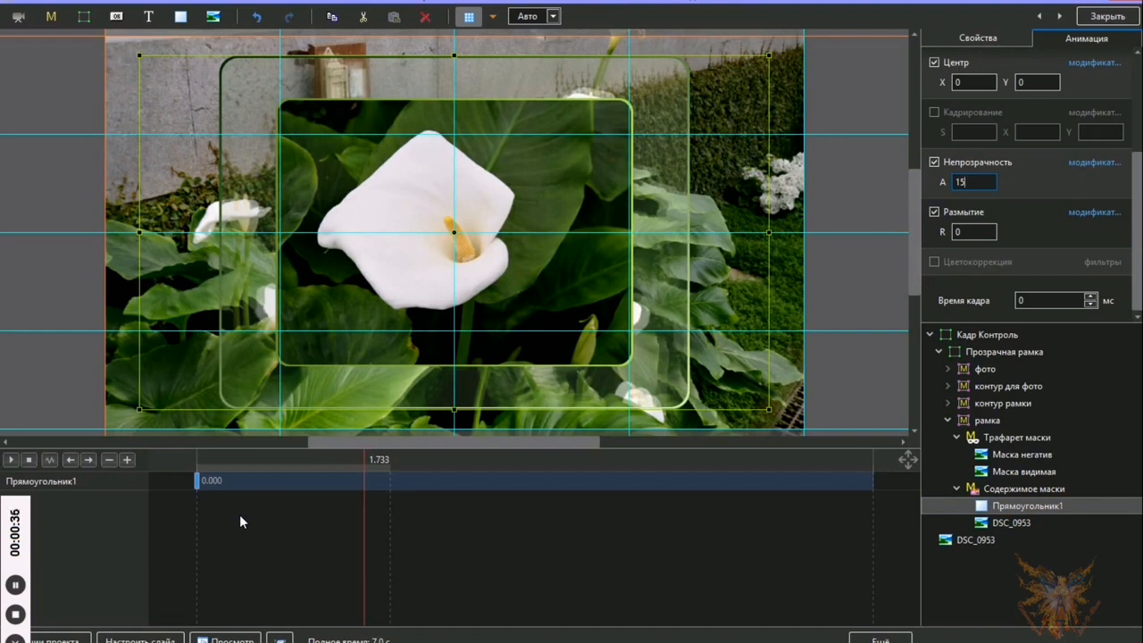
click(946, 418)
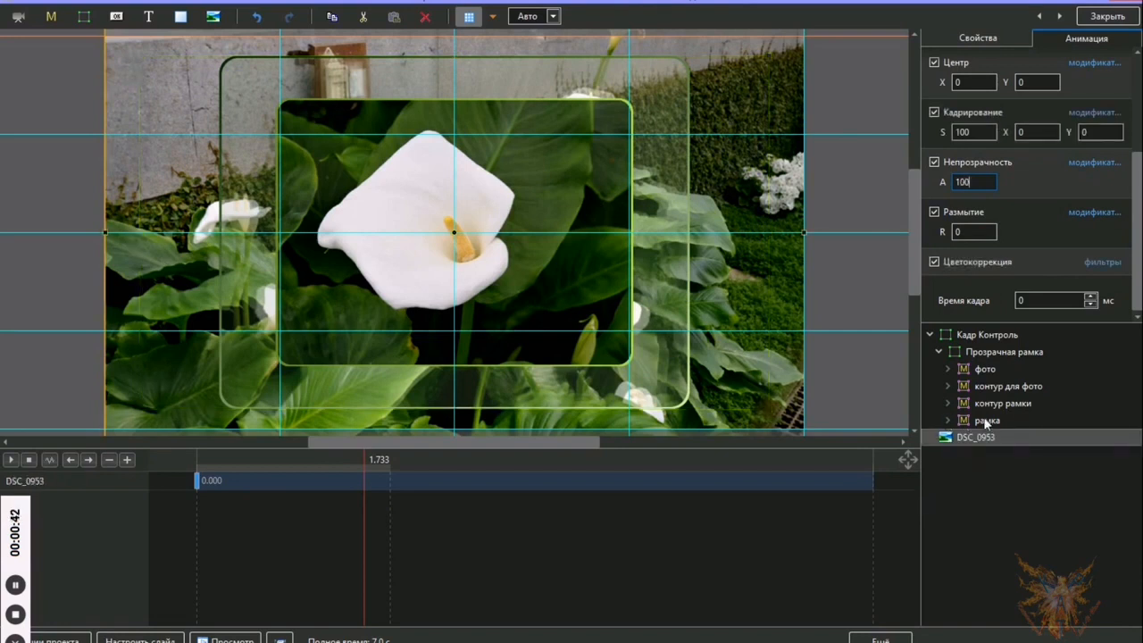
Step: Examine the horizontal shift of Кадр Контроль at its first and last keyframes and play the animation from the start
click(999, 333)
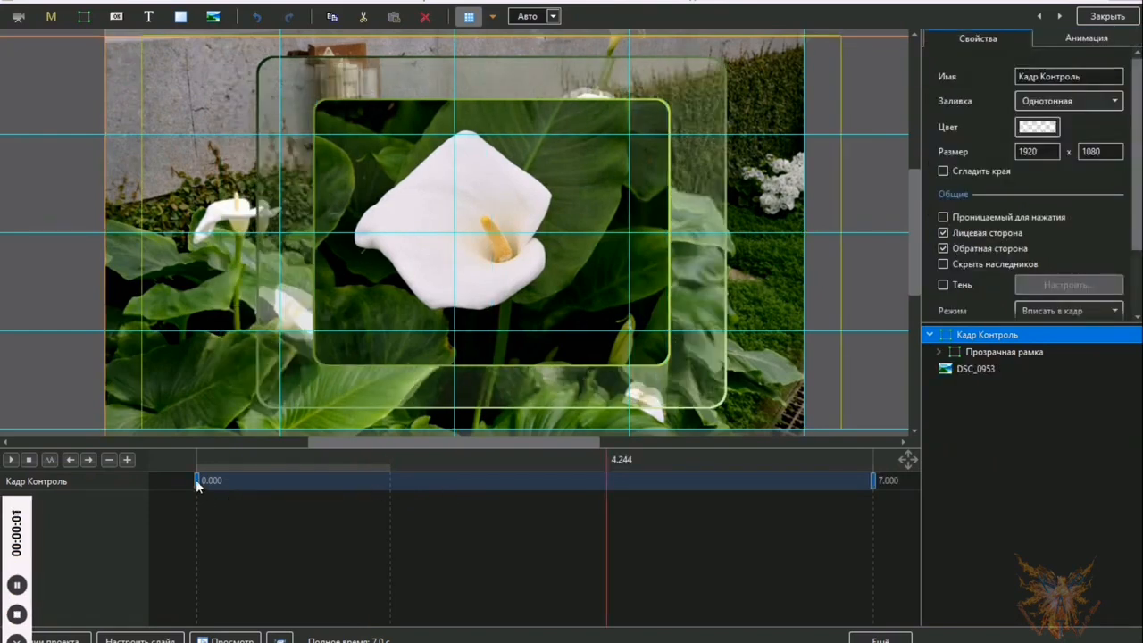
click(196, 480)
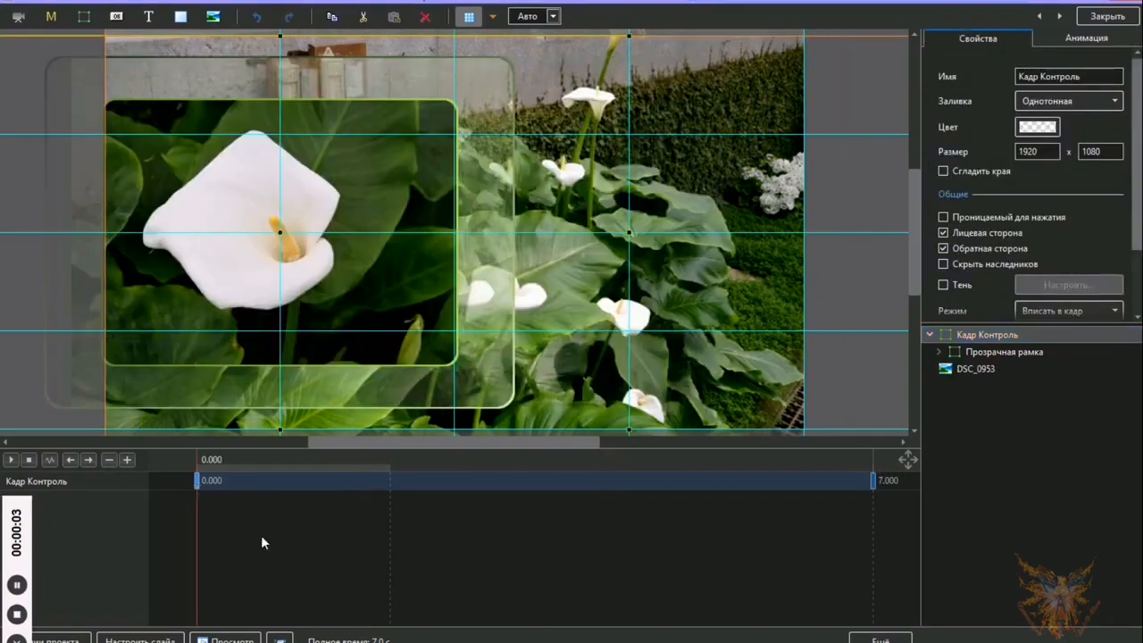
click(1072, 43)
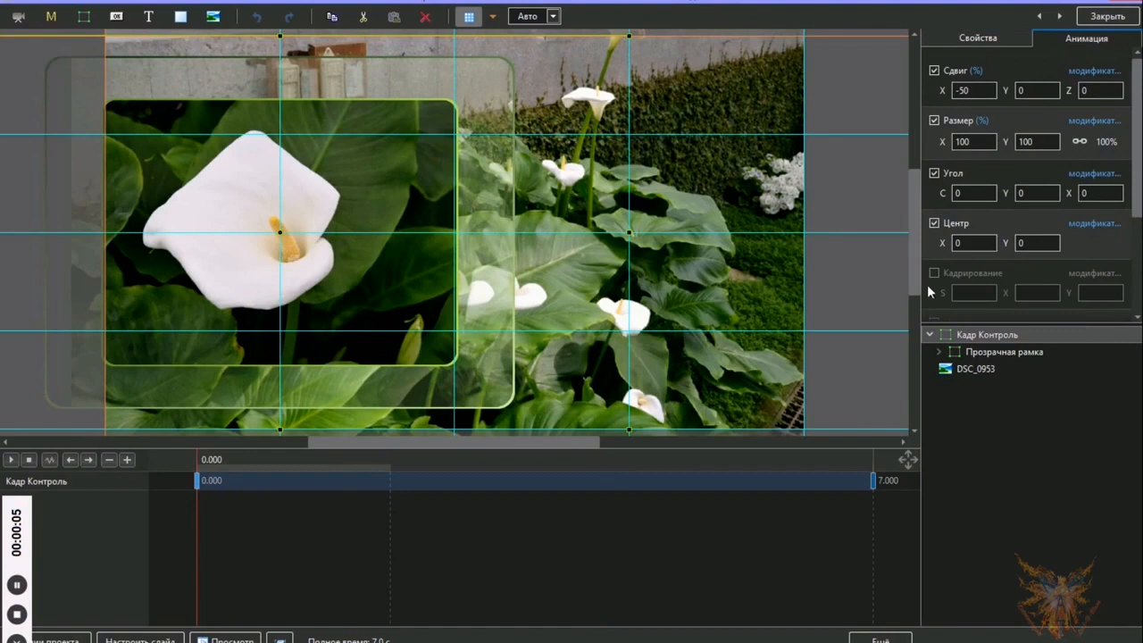
click(963, 90)
right_click(197, 483)
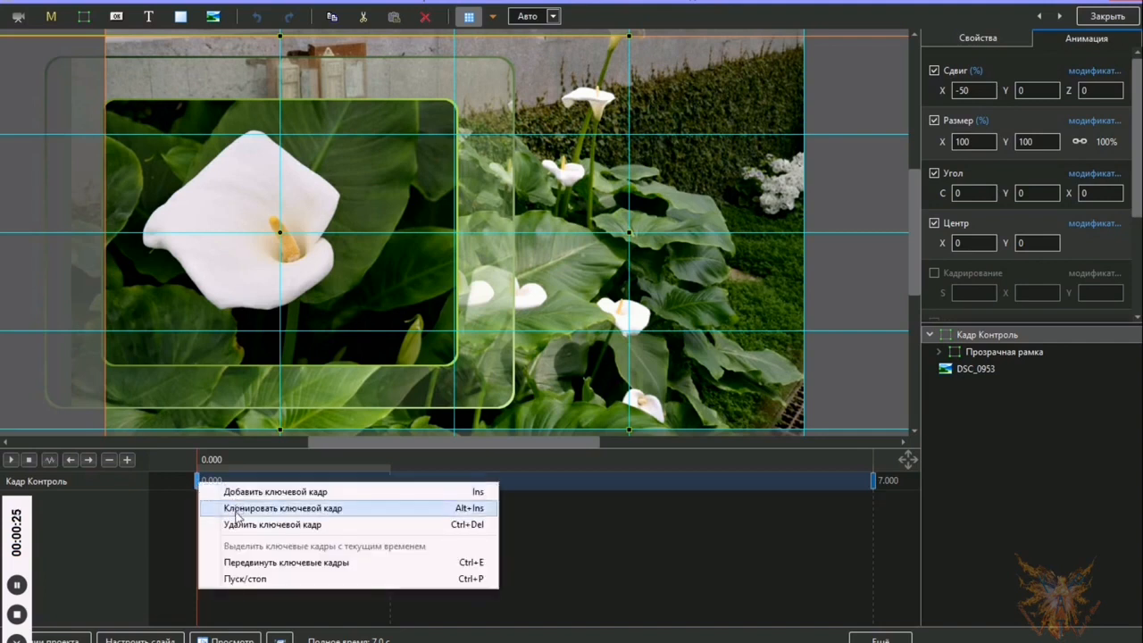
click(874, 483)
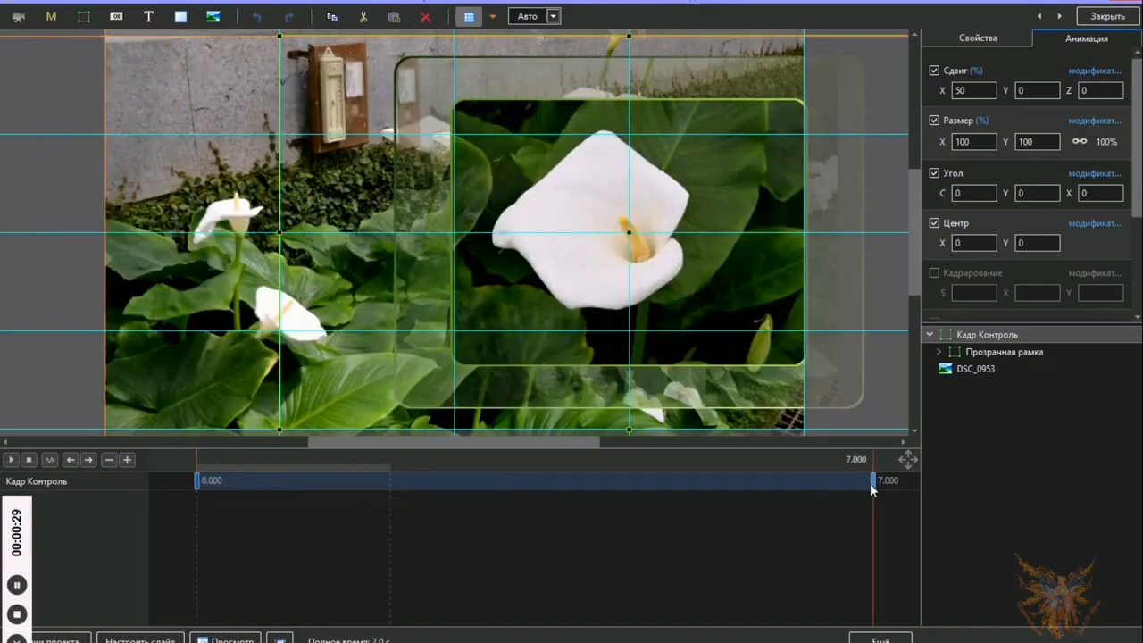
click(971, 89)
click(29, 460)
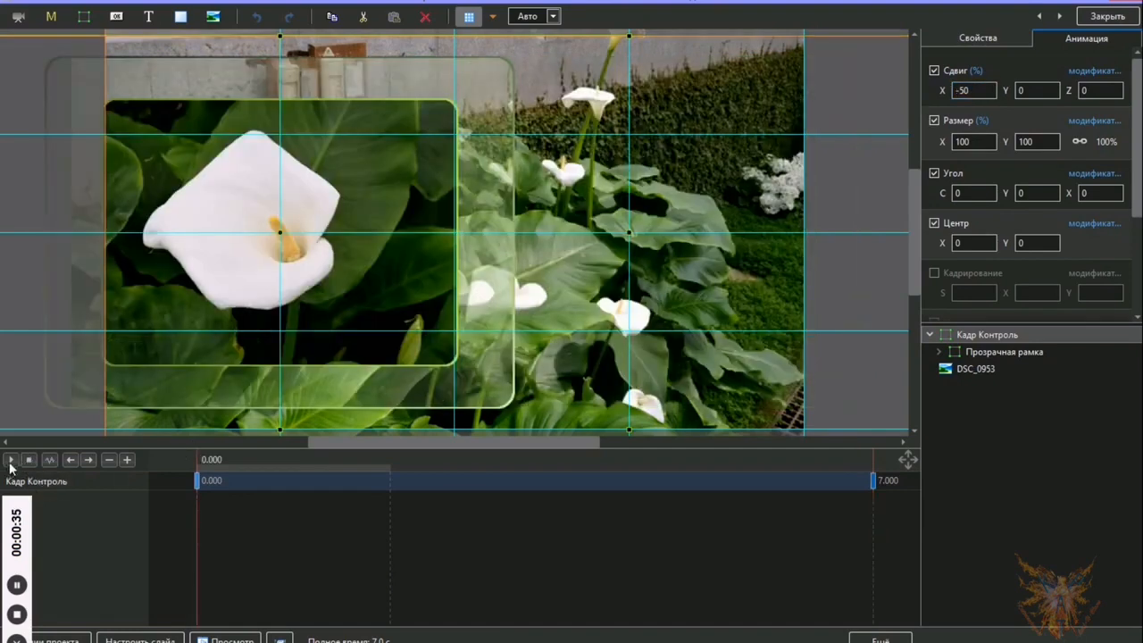
click(11, 460)
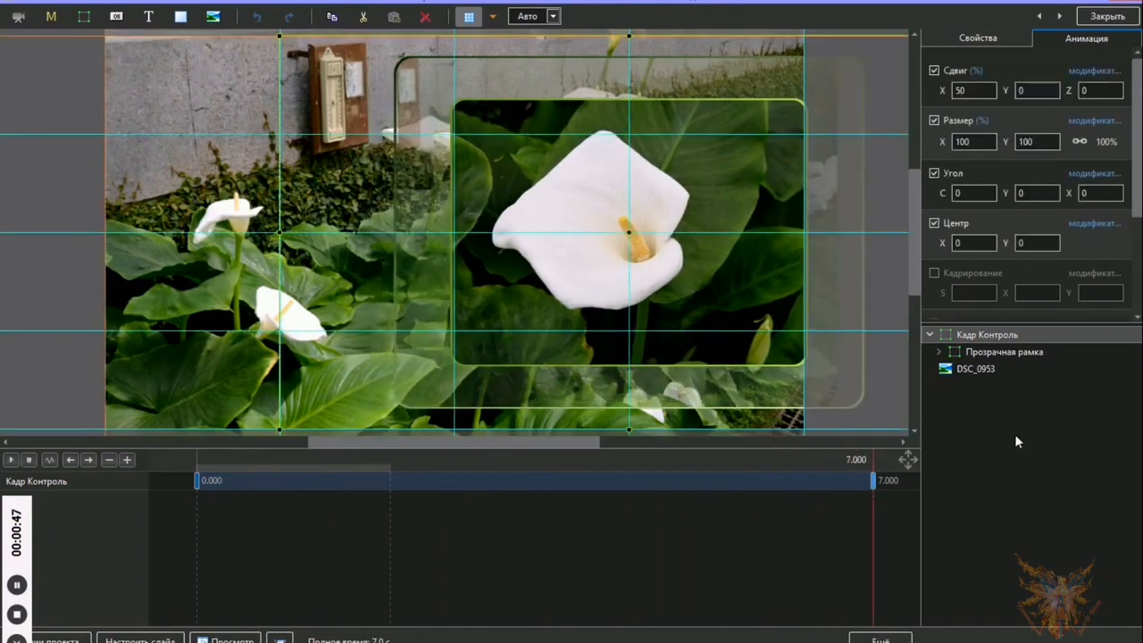
Step: Examine the properties of Прозрачная рамка and the main-object settings of both DSC_0953 pictures and DSC_0957
click(939, 352)
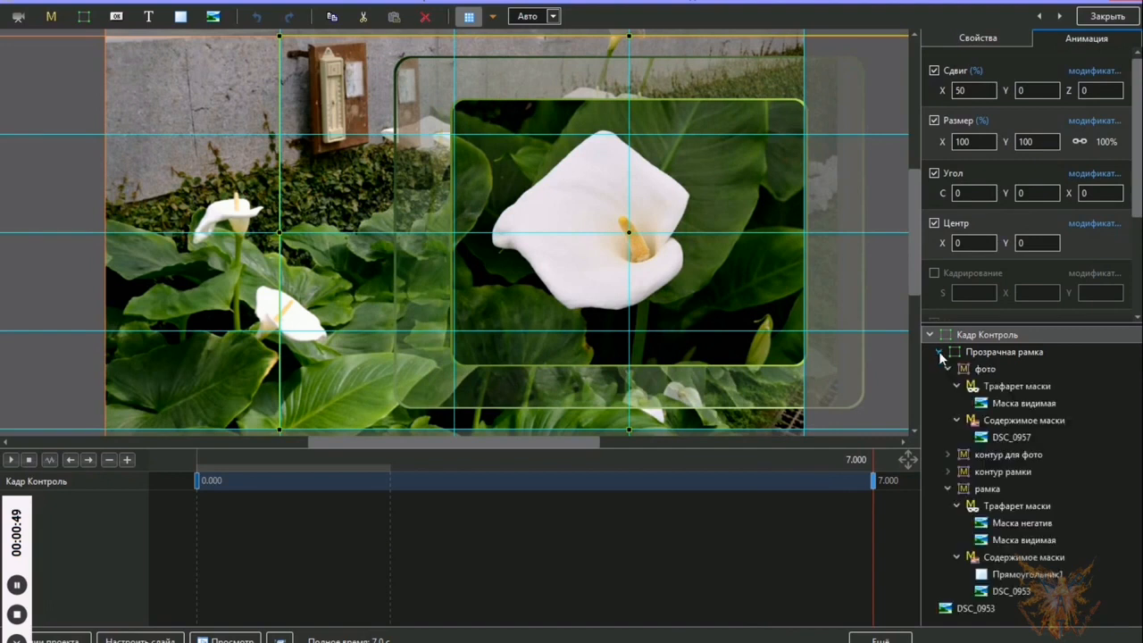
click(1017, 353)
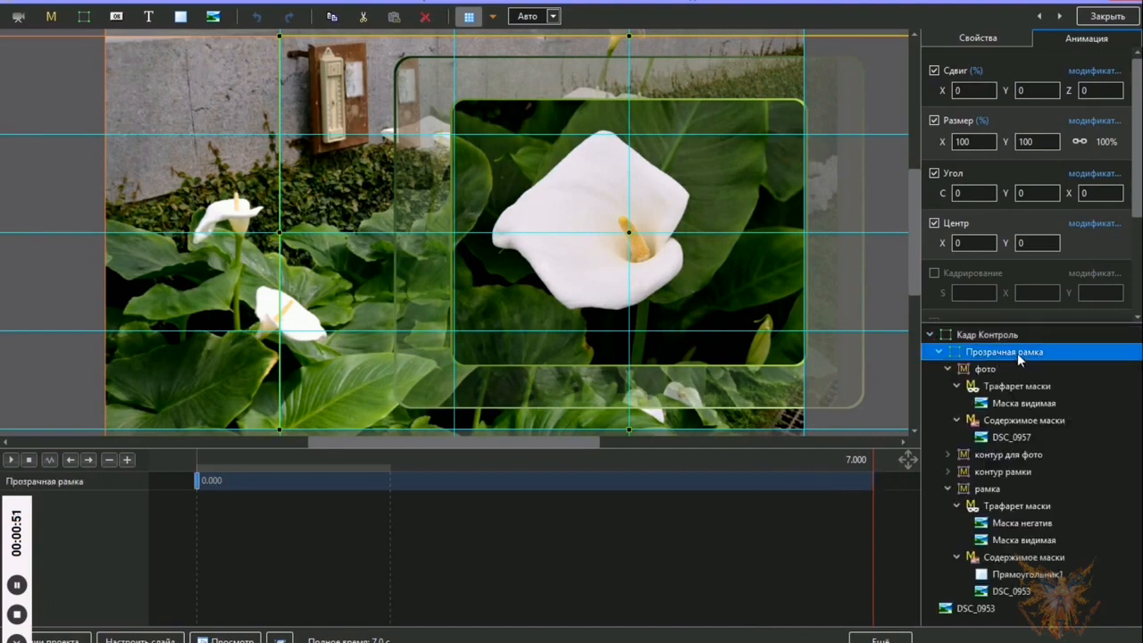
click(979, 38)
drag(1136, 190, 1137, 289)
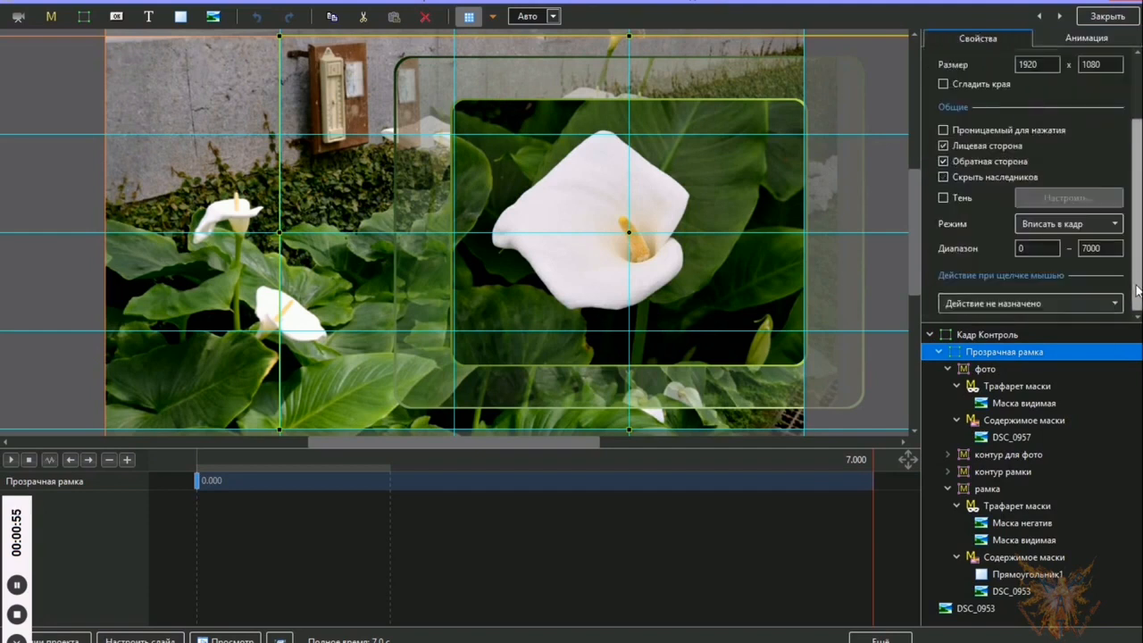
click(978, 608)
drag(1138, 171, 1139, 123)
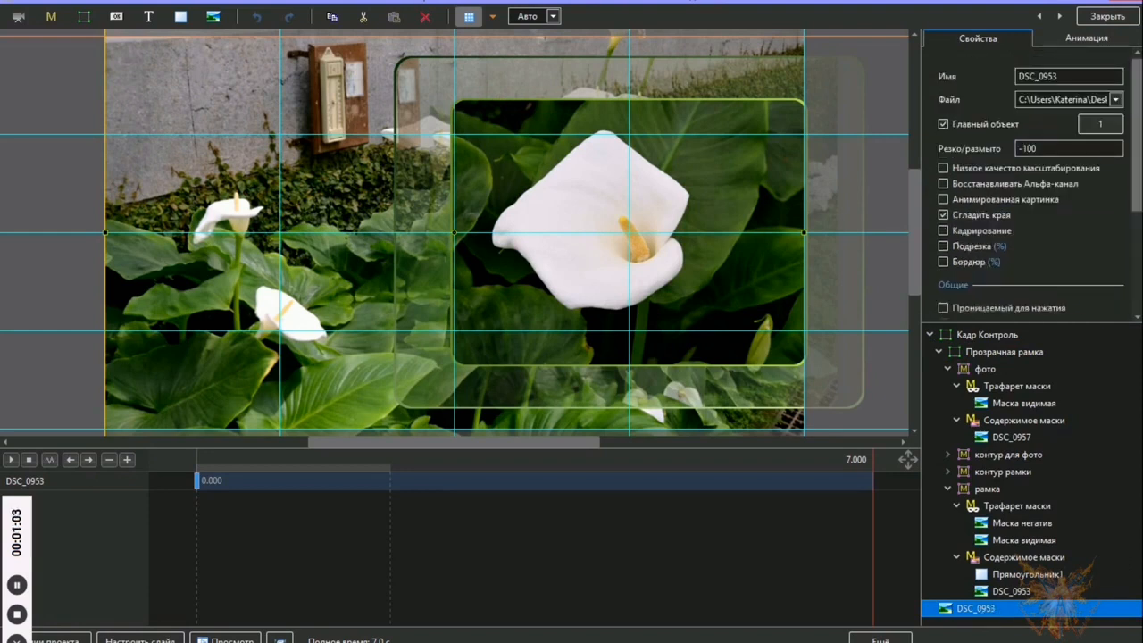
click(1013, 591)
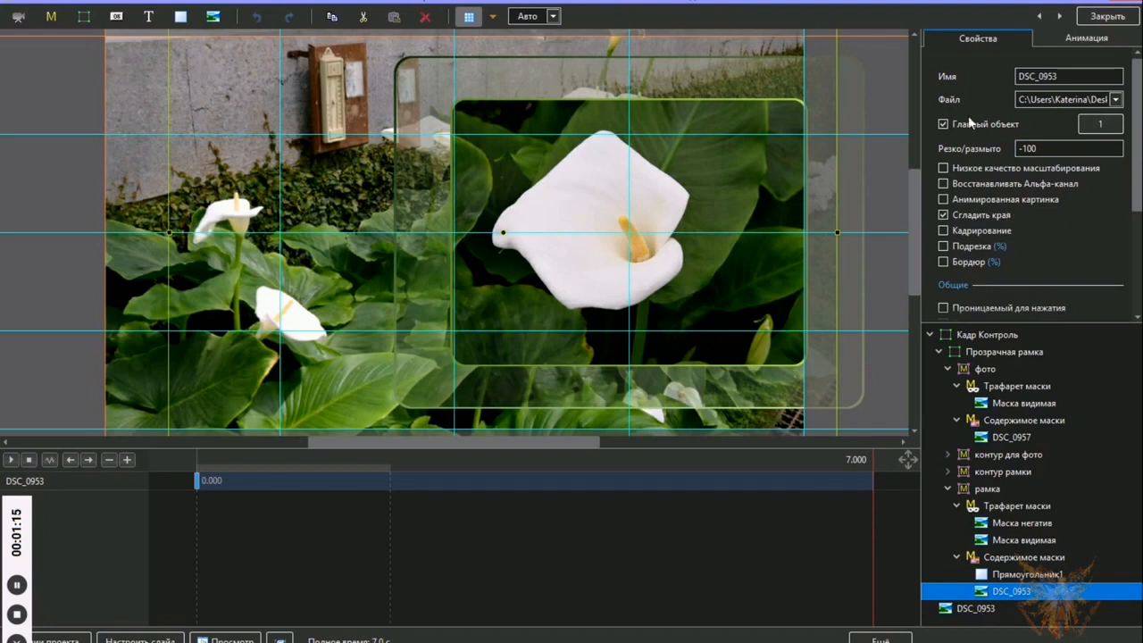
click(999, 439)
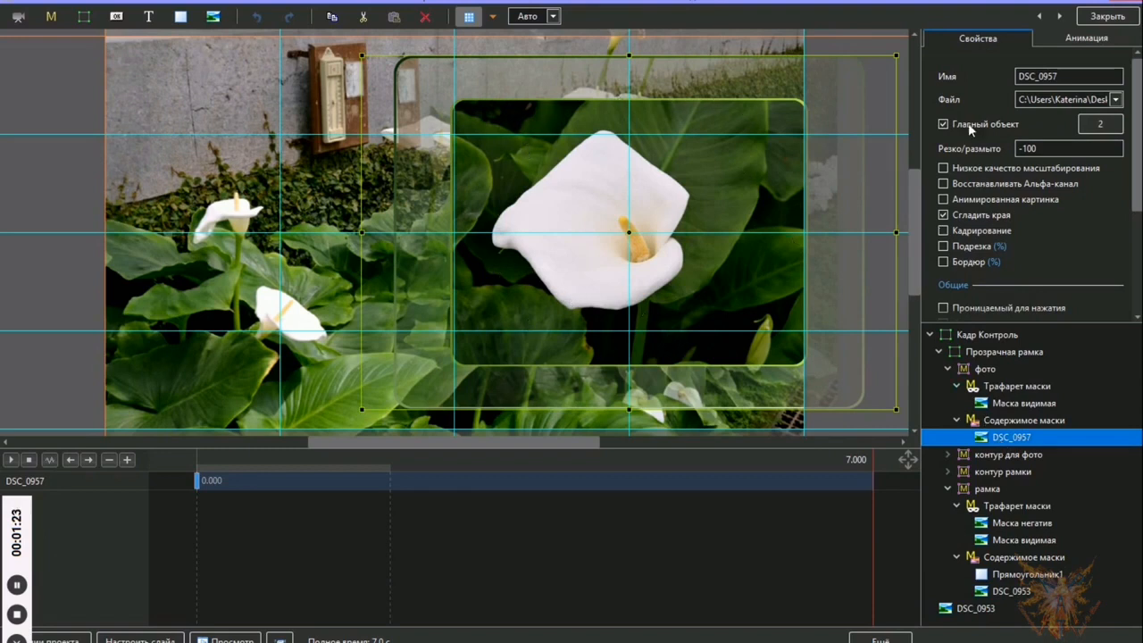
click(940, 350)
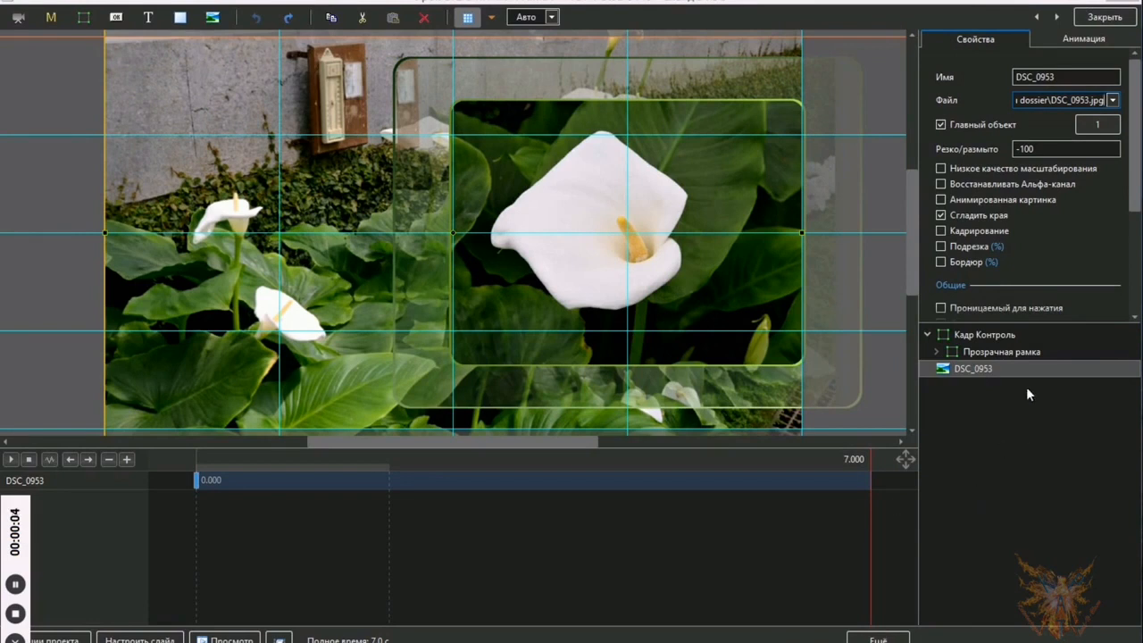
Step: Compare the background and mask copies of DSC_0953, and replace the background picture's file with DSC_0980
click(936, 352)
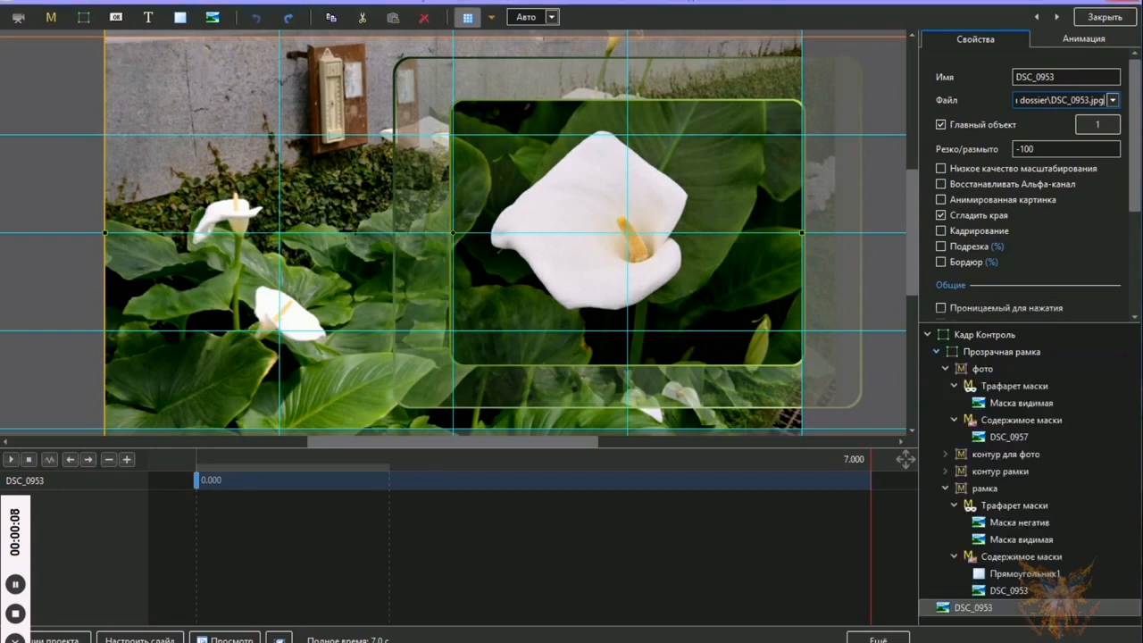
click(962, 611)
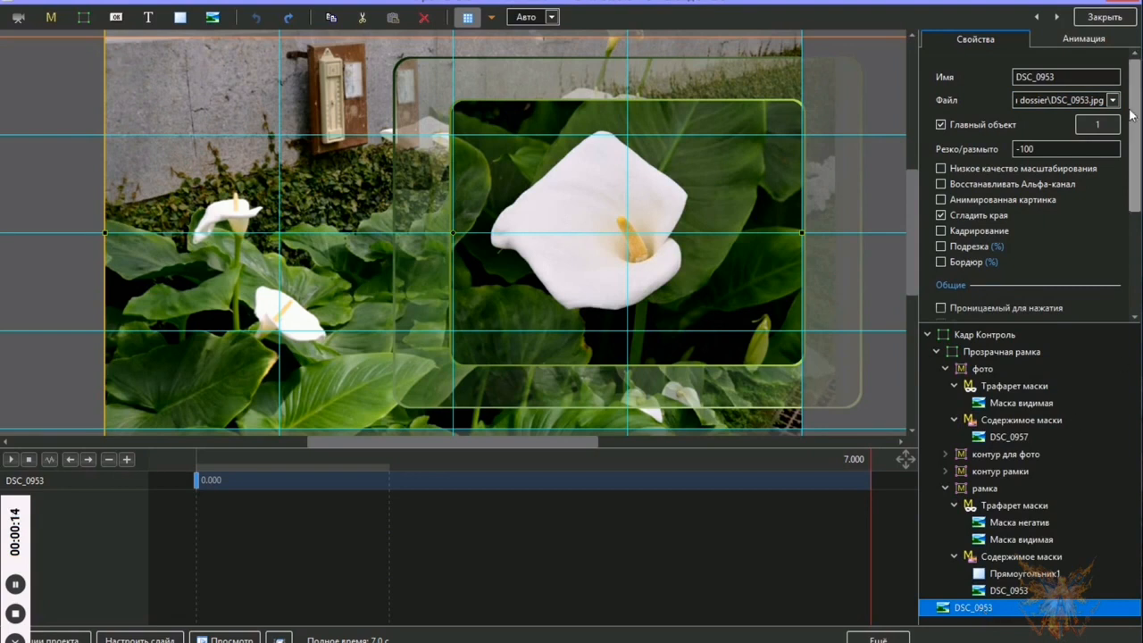
click(985, 592)
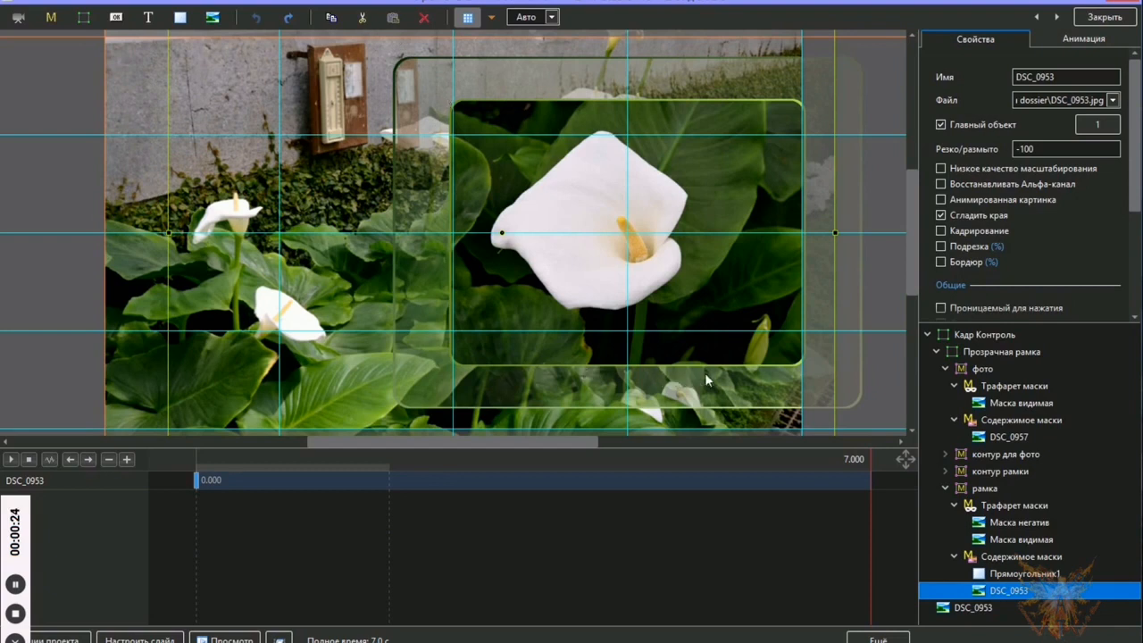
click(974, 607)
click(1114, 100)
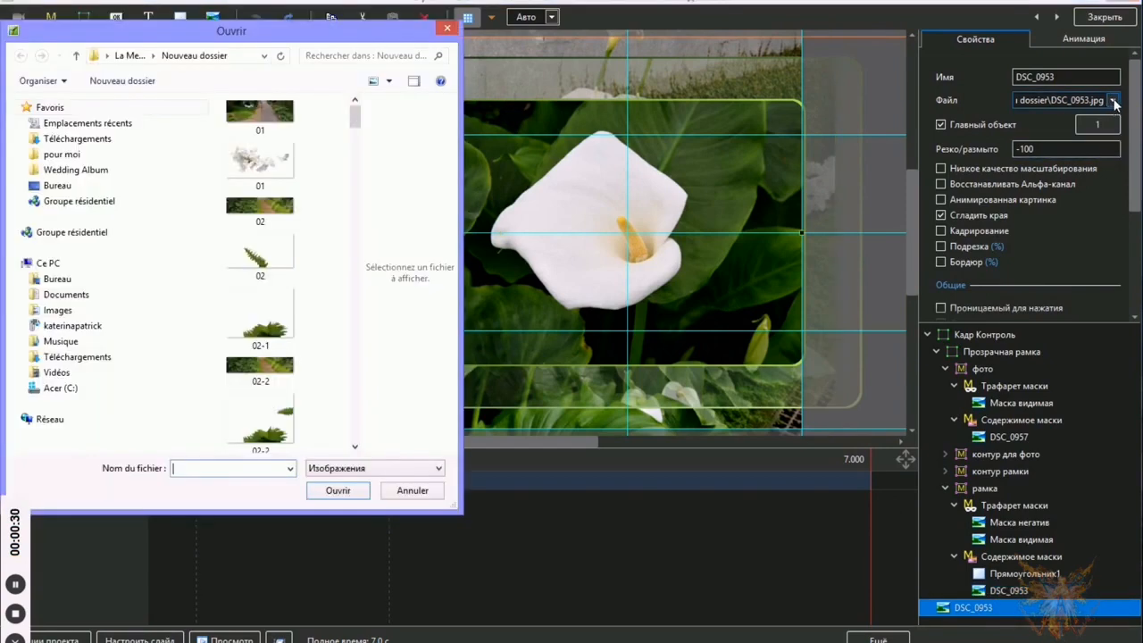
drag(354, 116, 354, 319)
click(282, 291)
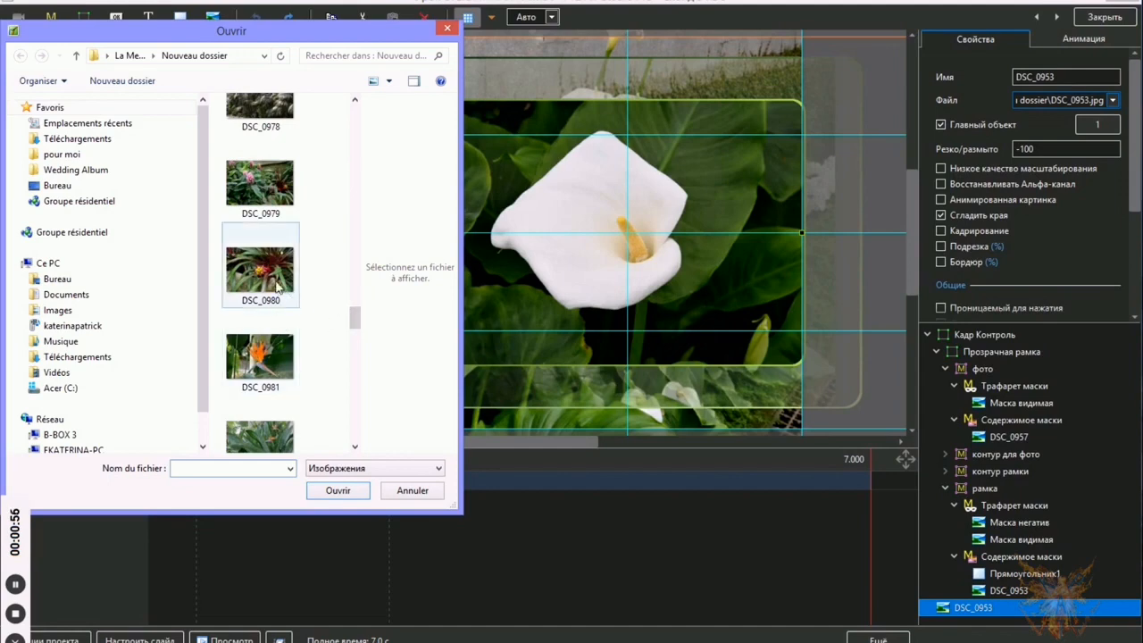
click(337, 490)
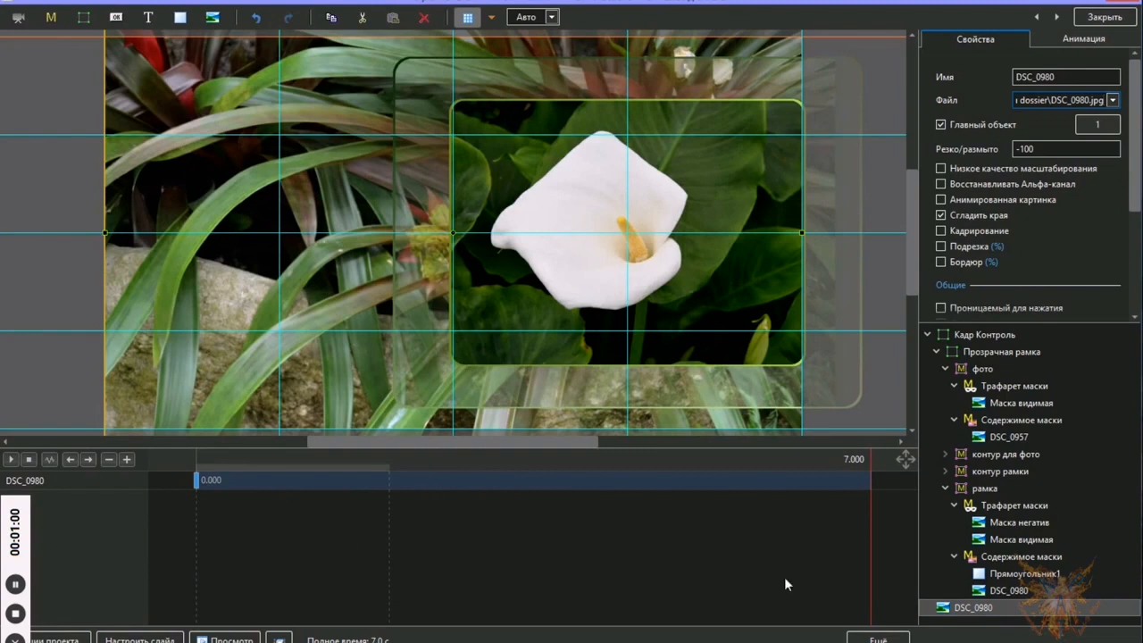
Step: Replace the DSC_0957 picture in the "фото" mask with DSC_0968 and play the animation from the start
click(1006, 434)
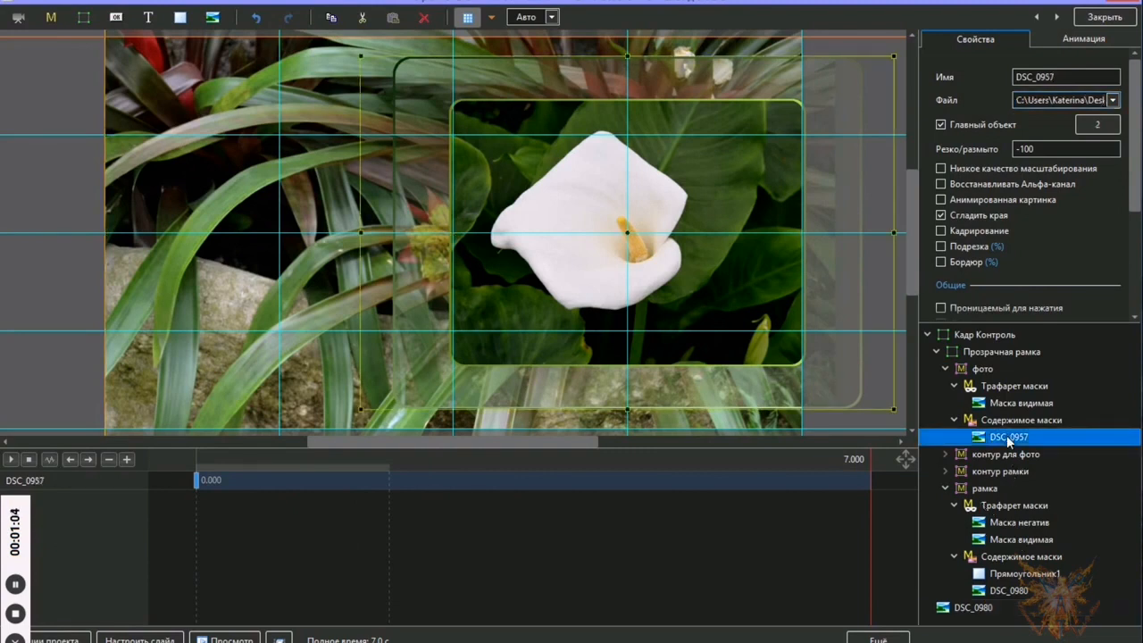
click(1112, 100)
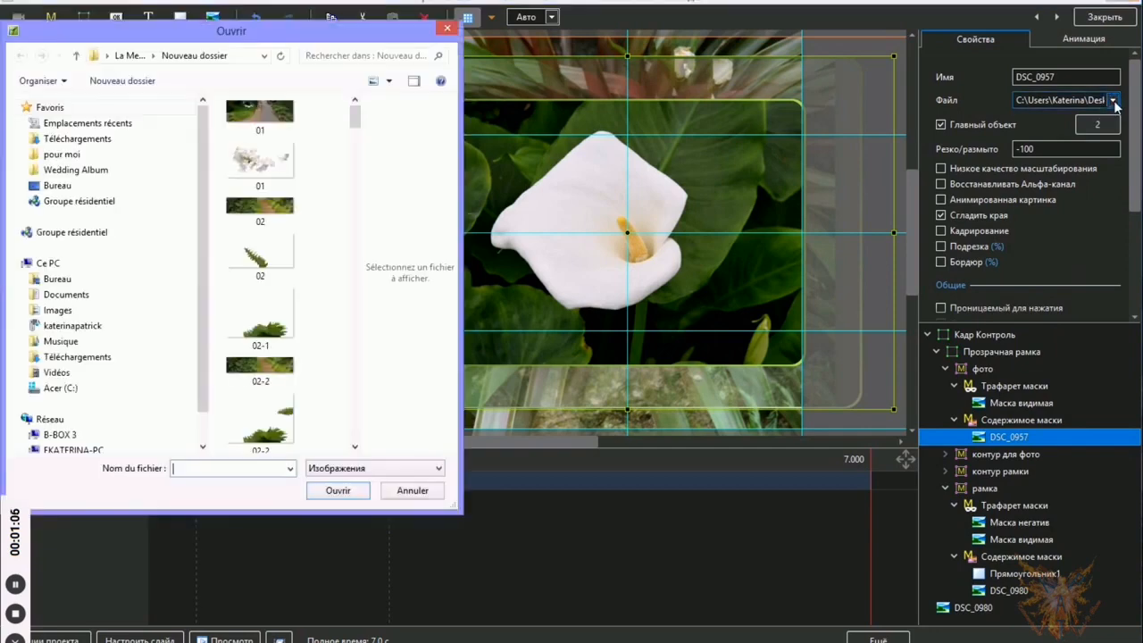
drag(355, 116, 340, 280)
click(275, 346)
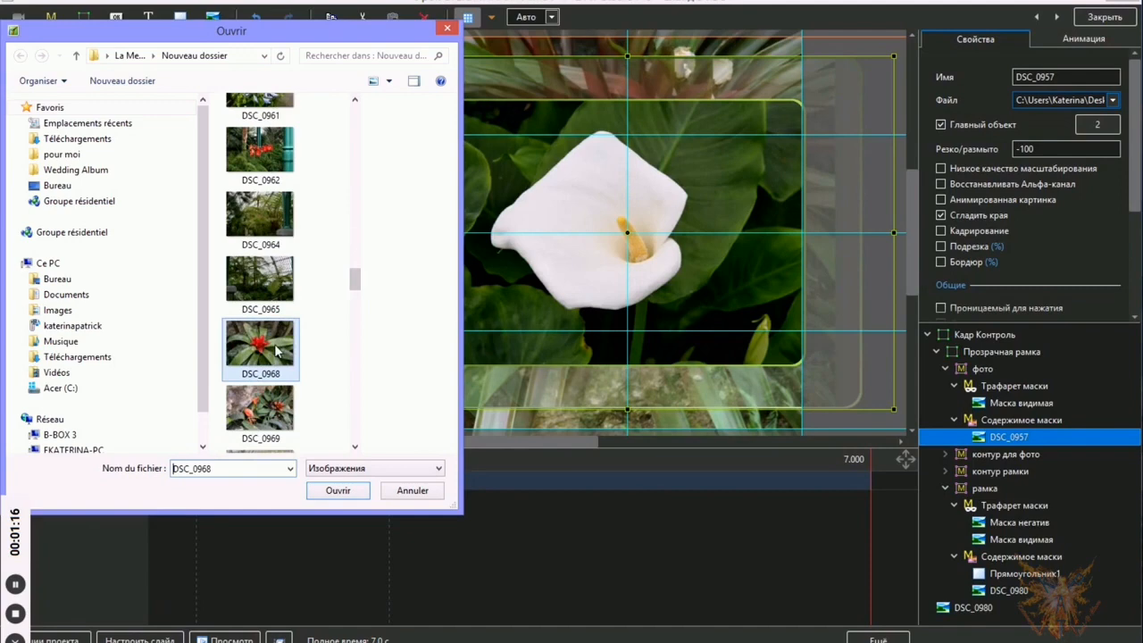
click(338, 492)
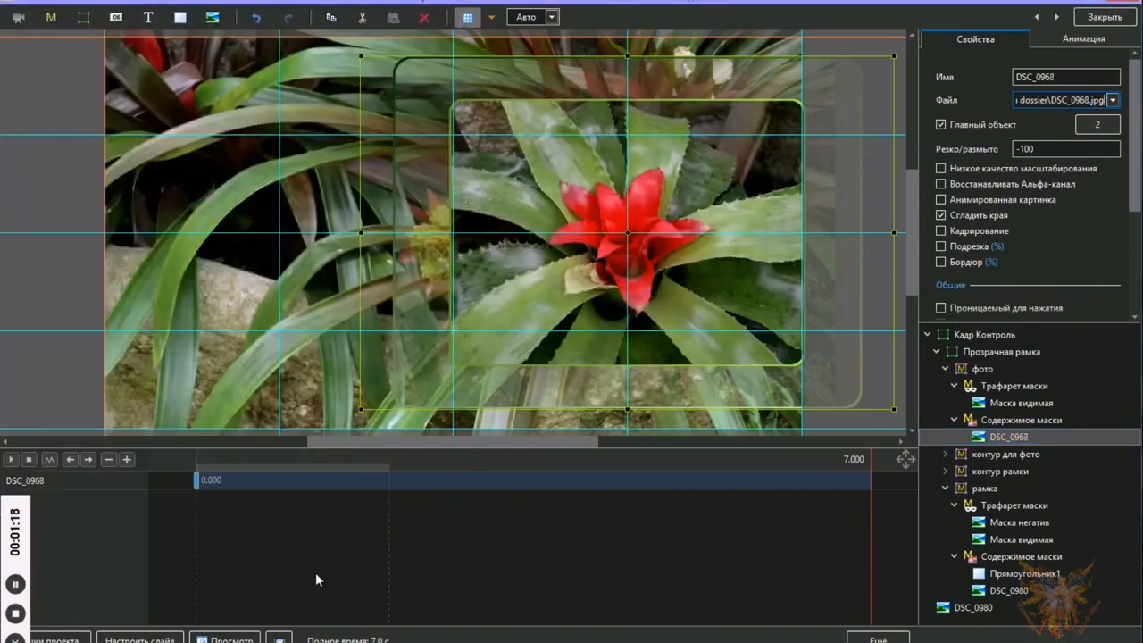
click(30, 459)
click(10, 459)
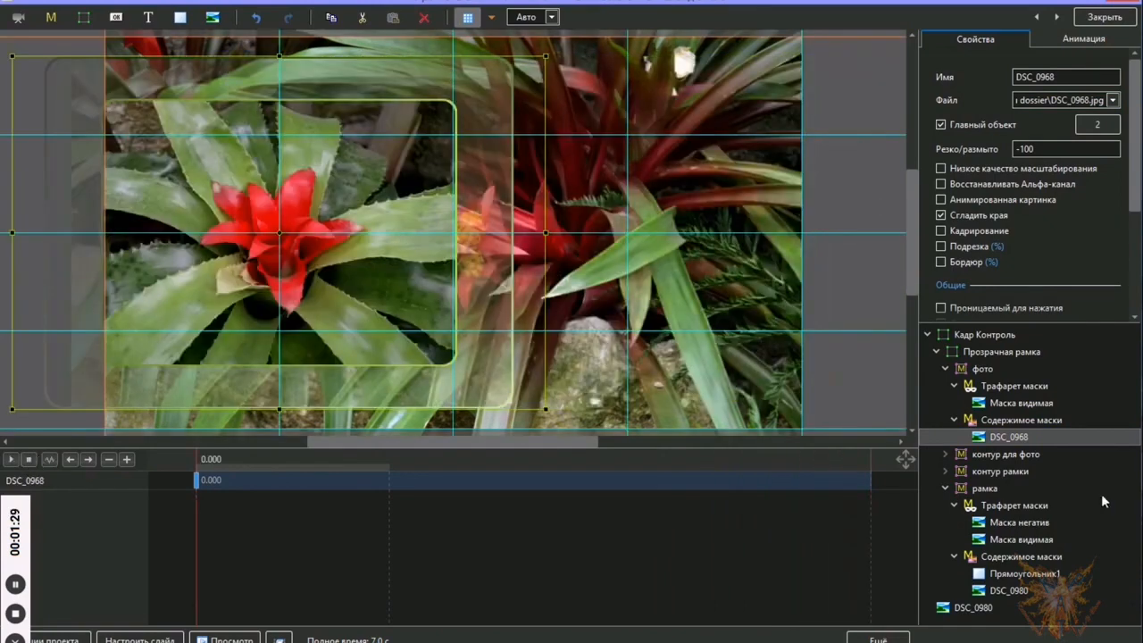
Step: Replace the background picture DSC_0980 with the file DSC_0038 and play the slide animation from the start
click(980, 611)
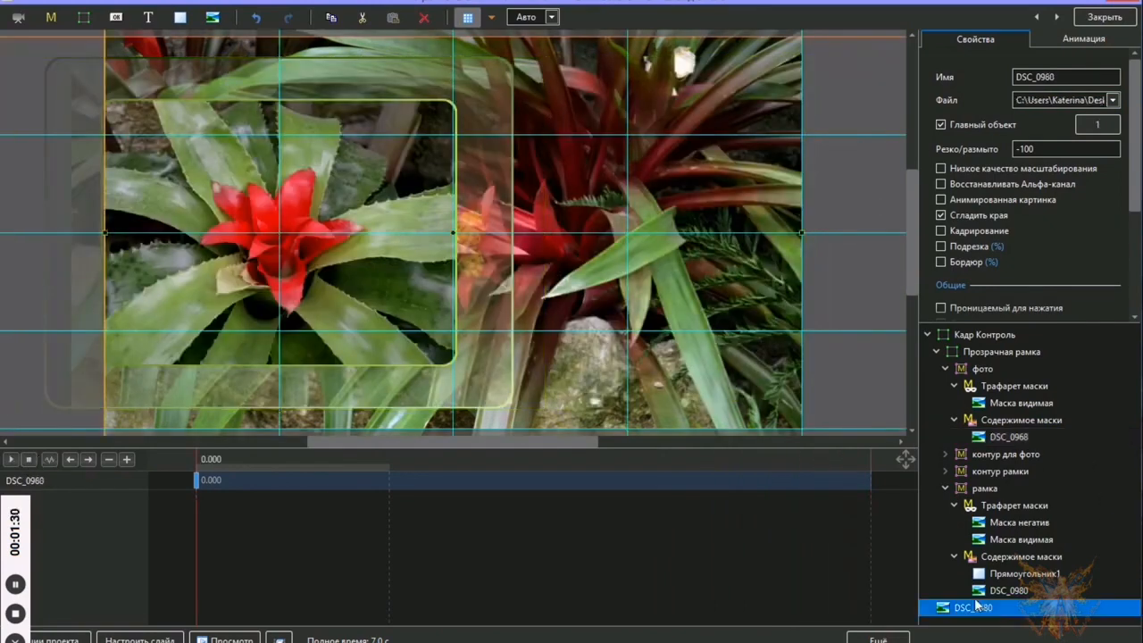
click(1113, 100)
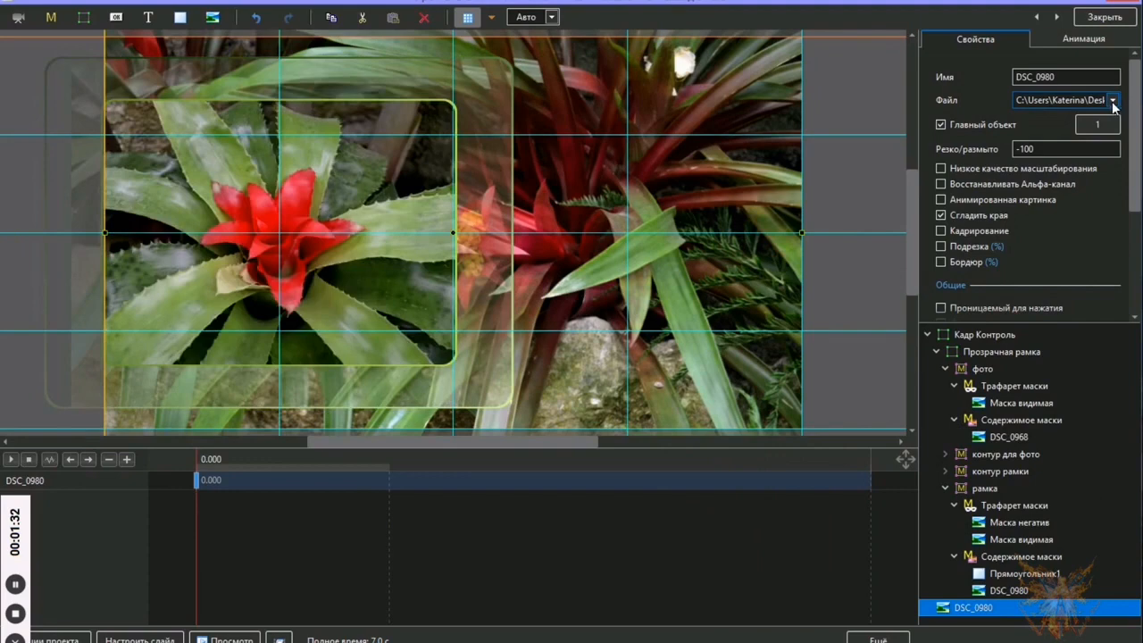
scroll(264, 282, down, 5)
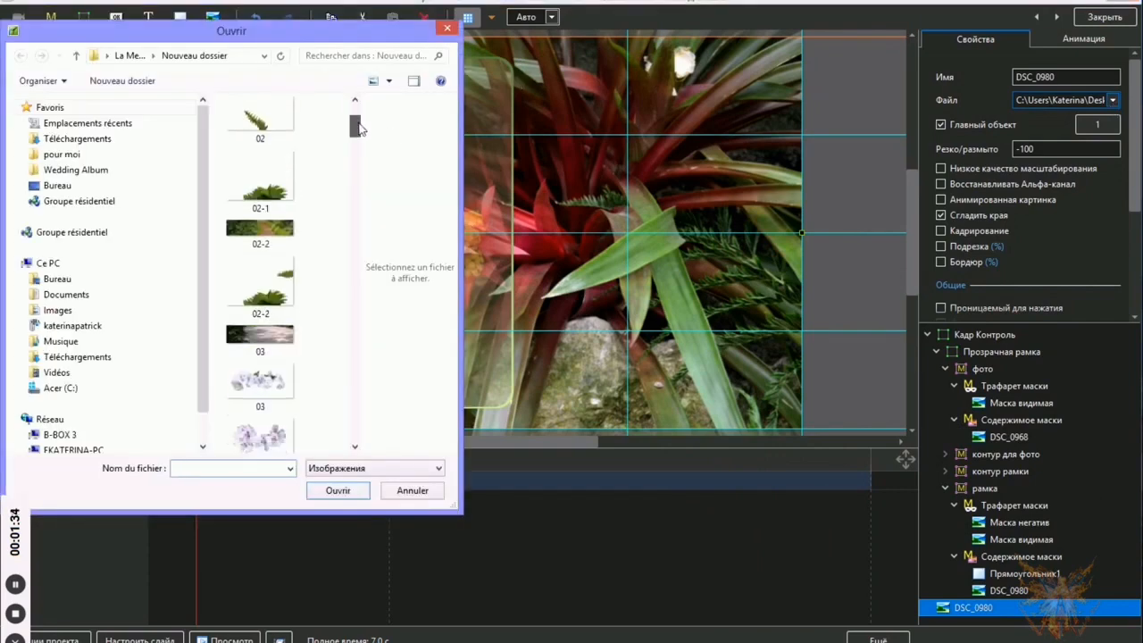
click(260, 313)
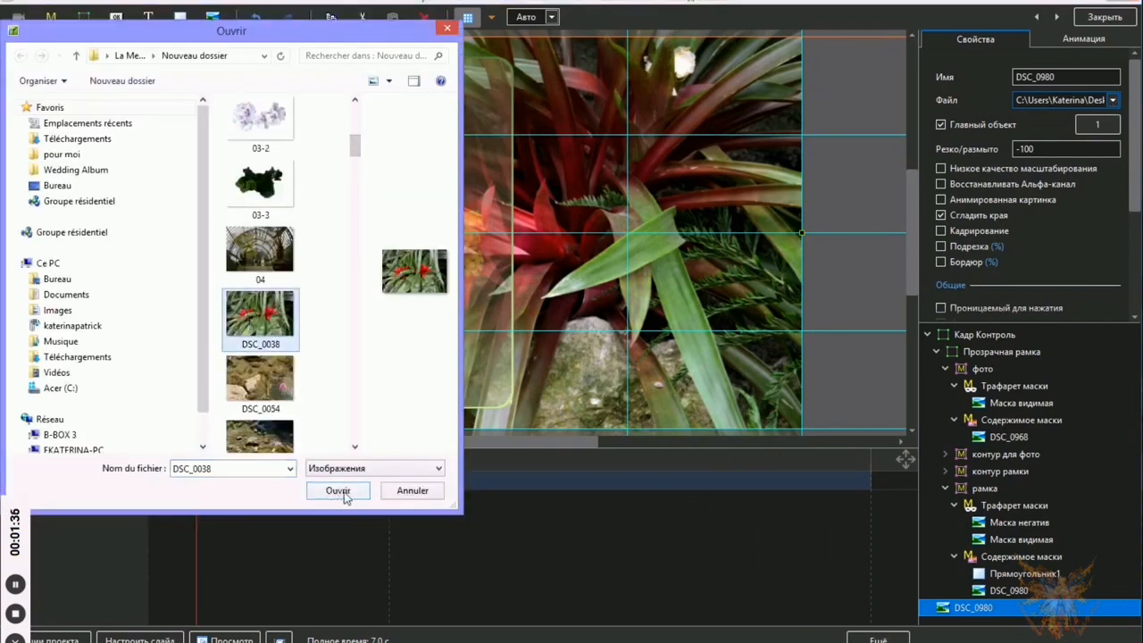
click(333, 494)
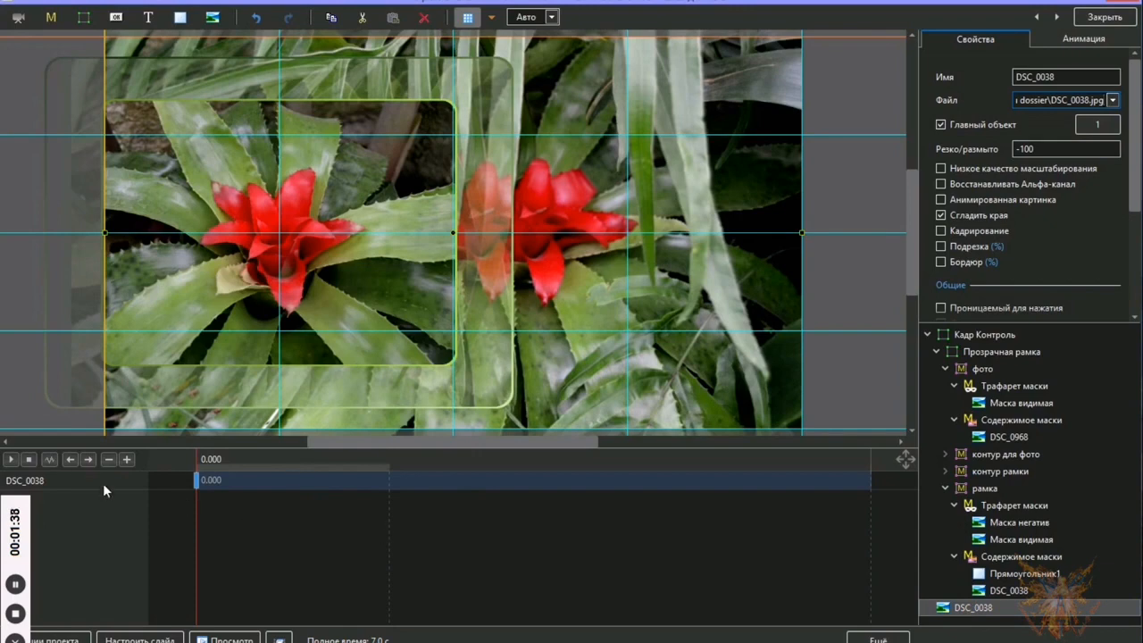
click(11, 459)
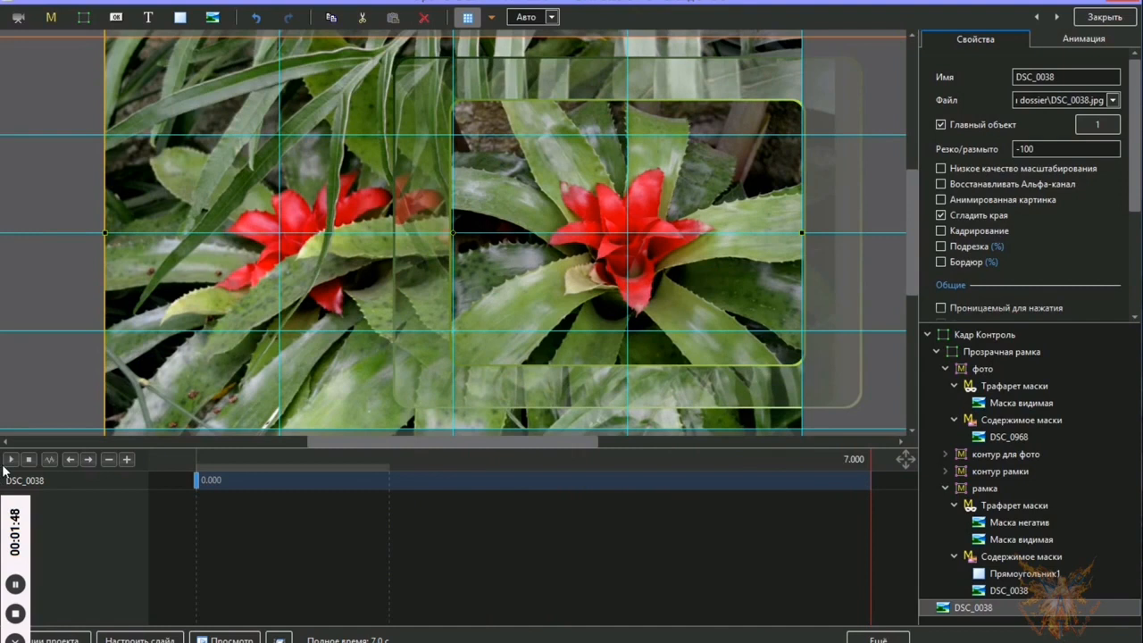
Step: Collapse the Прозрачная рамка group, close the object and animation editor, and open the project's file commands
click(938, 351)
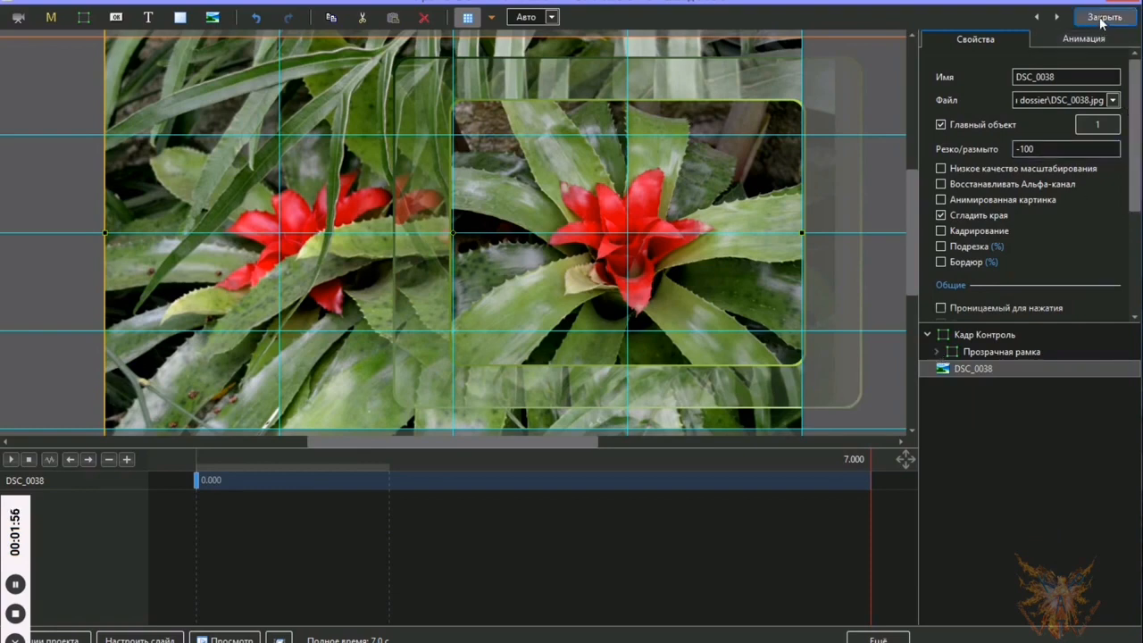
click(1104, 18)
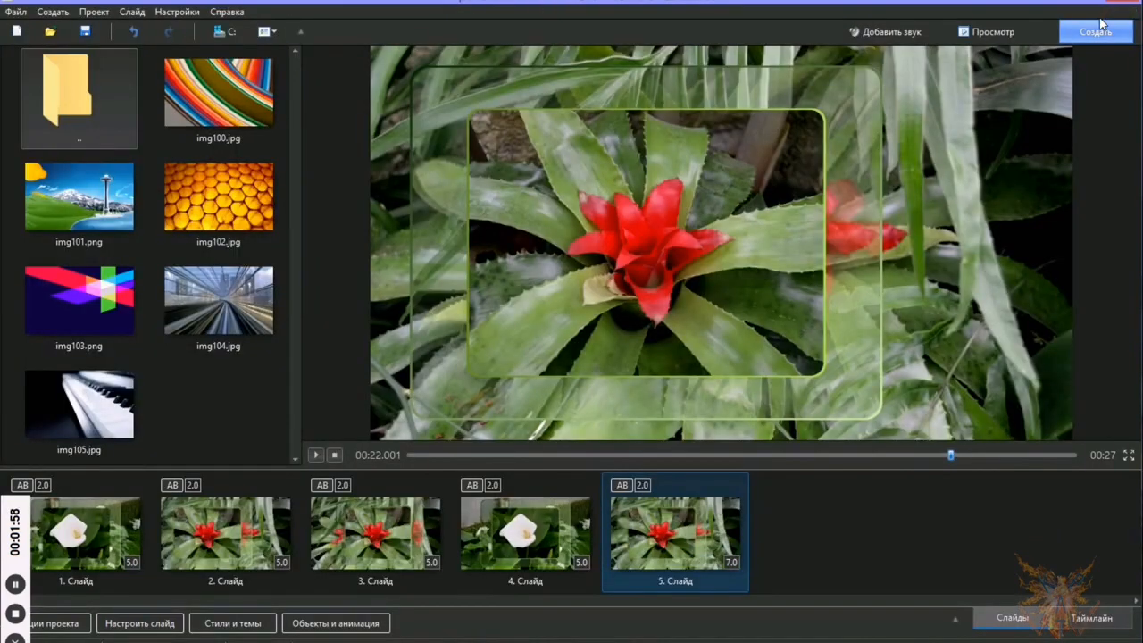
click(7, 12)
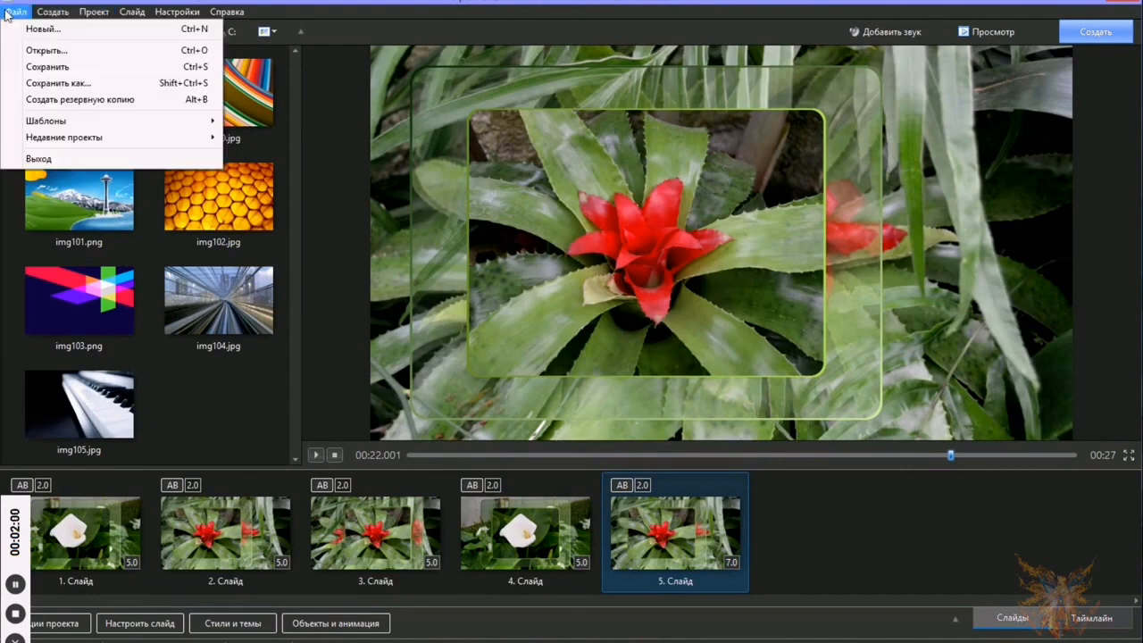